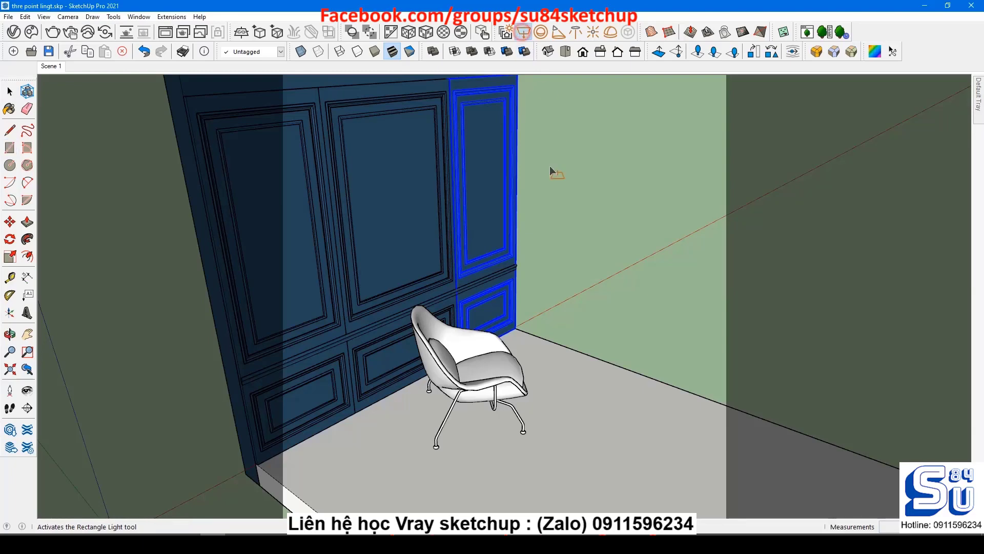
Step: Draw a V-Ray rectangle light on the floor beside the chair, overlapping the floor's edge
{"action": "left_click", "coordinate": [557, 380]}
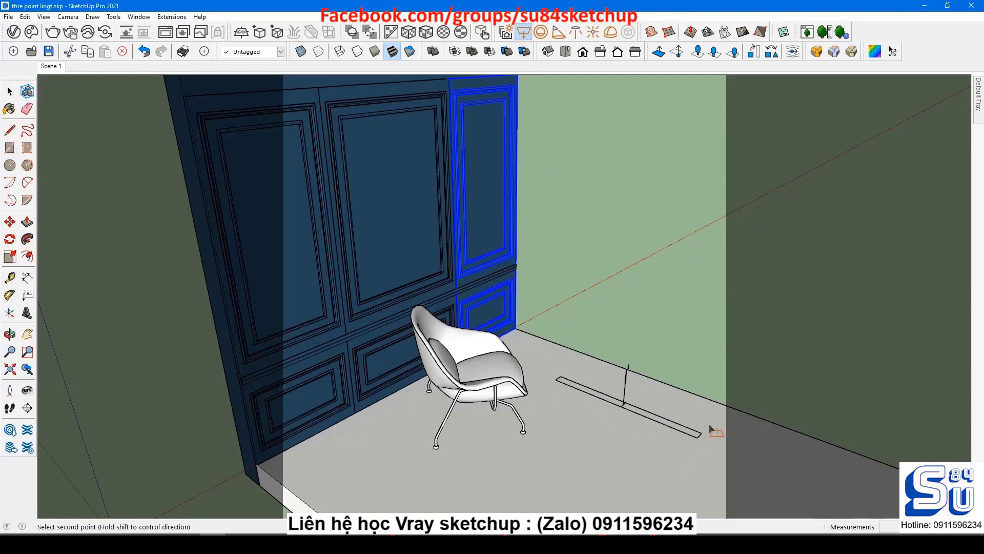
{"action": "left_click", "coordinate": [737, 388]}
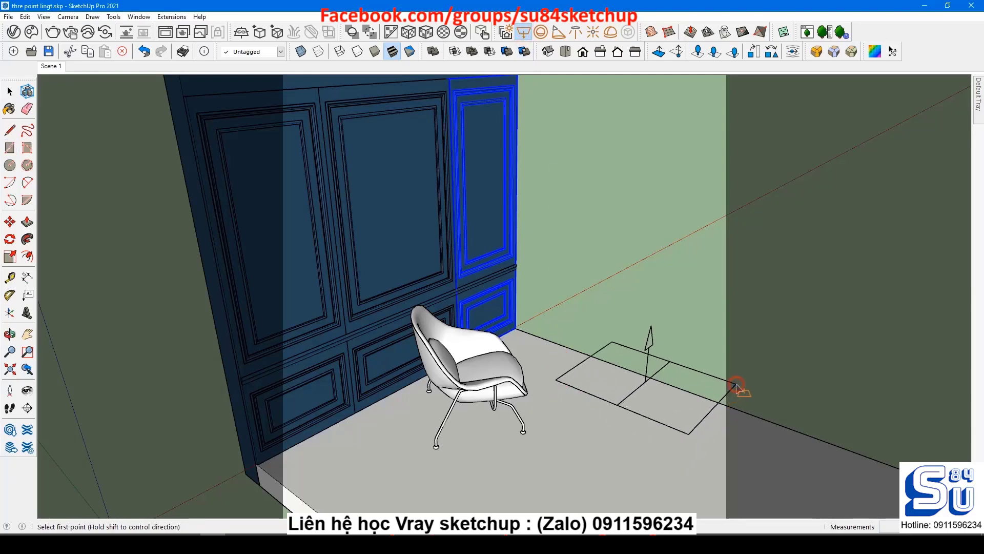
{"action": "key", "text": "space"}
Step: Rotate the rectangle light about 90 degrees so it stands upright and points toward the chair
{"action": "middle_click_drag", "start_coordinate": [736, 389], "coordinate": [599, 382]}
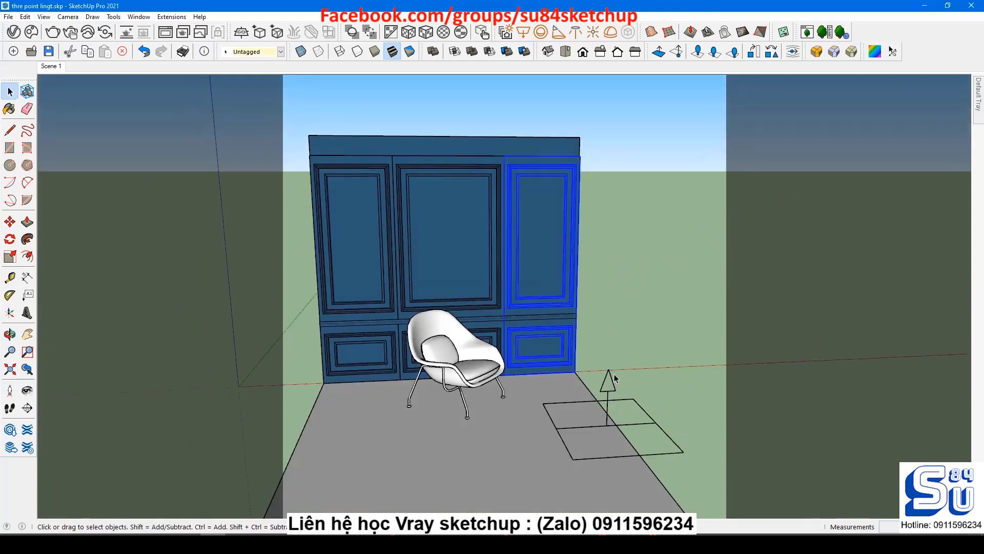
{"action": "left_click", "coordinate": [611, 374]}
{"action": "scroll", "coordinate": [633, 415], "scroll_direction": "up", "scroll_amount": 3}
{"action": "key", "text": "q"}
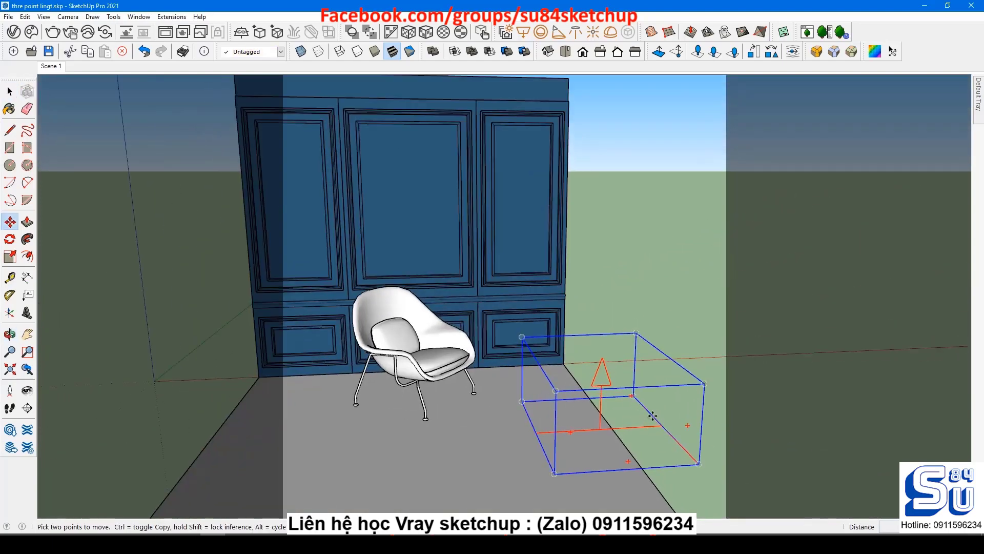
{"action": "left_click", "coordinate": [687, 421]}
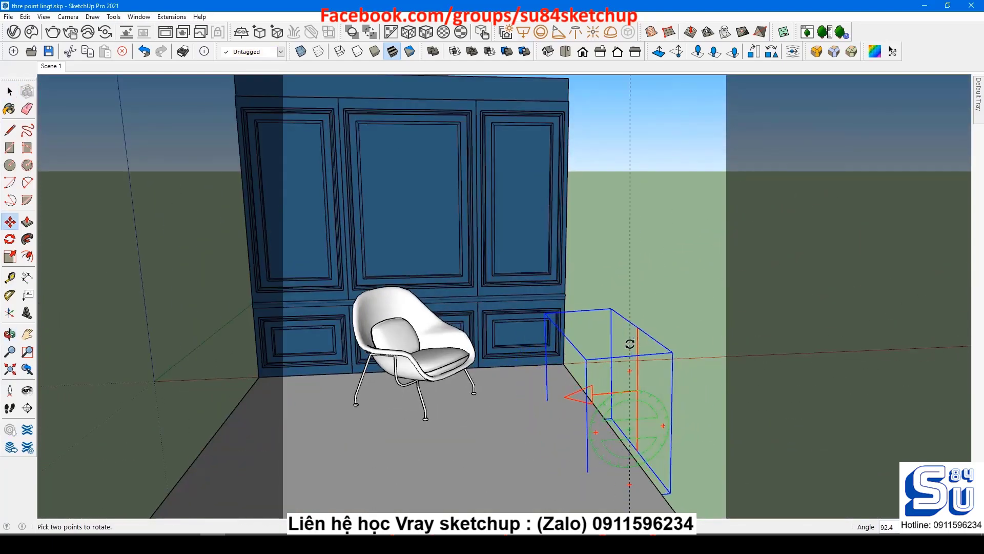
Step: Move the upright light about 0.73 m parallel to the floor's side edge, and raise it about 0.94 m
{"action": "key", "text": "m"}
{"action": "middle_click_drag", "start_coordinate": [572, 386], "coordinate": [457, 494]}
{"action": "left_click", "coordinate": [463, 505]}
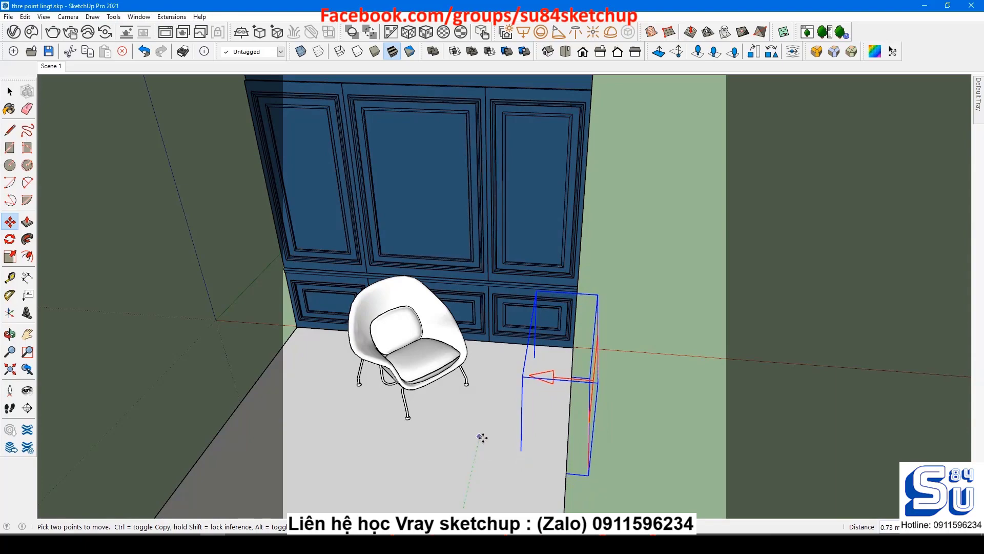
{"action": "middle_click_drag", "start_coordinate": [482, 444], "coordinate": [440, 246]}
{"action": "scroll", "coordinate": [440, 246], "scroll_direction": "up", "scroll_amount": 2}
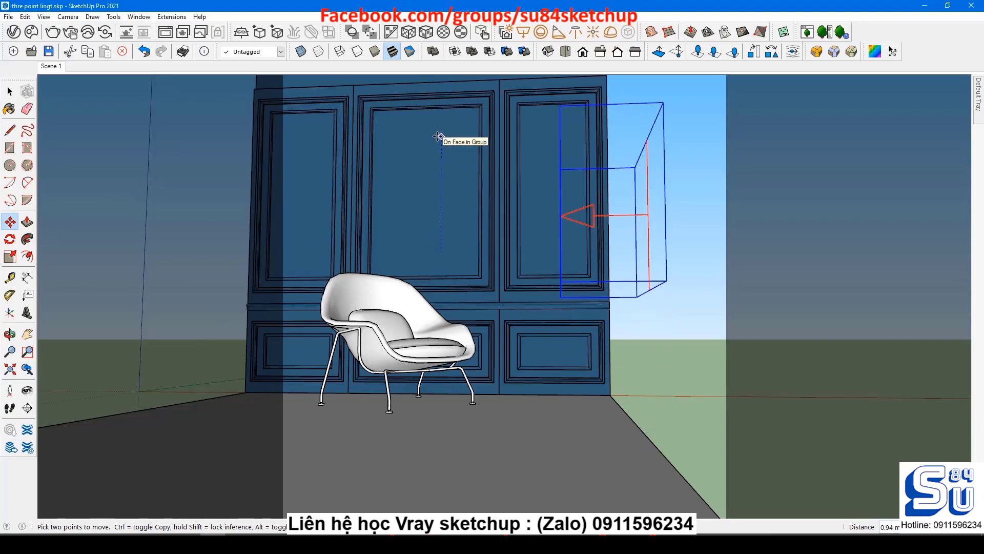
Step: Tilt the raised rectangle light slightly downward so it aims at the chair
{"action": "middle_click_drag", "start_coordinate": [438, 137], "coordinate": [578, 325]}
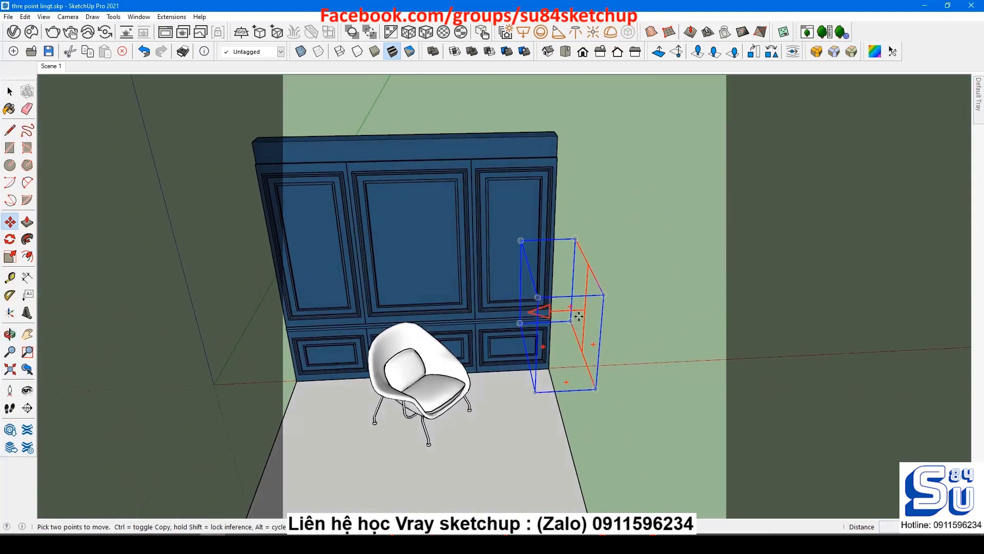
{"action": "left_click", "coordinate": [575, 308]}
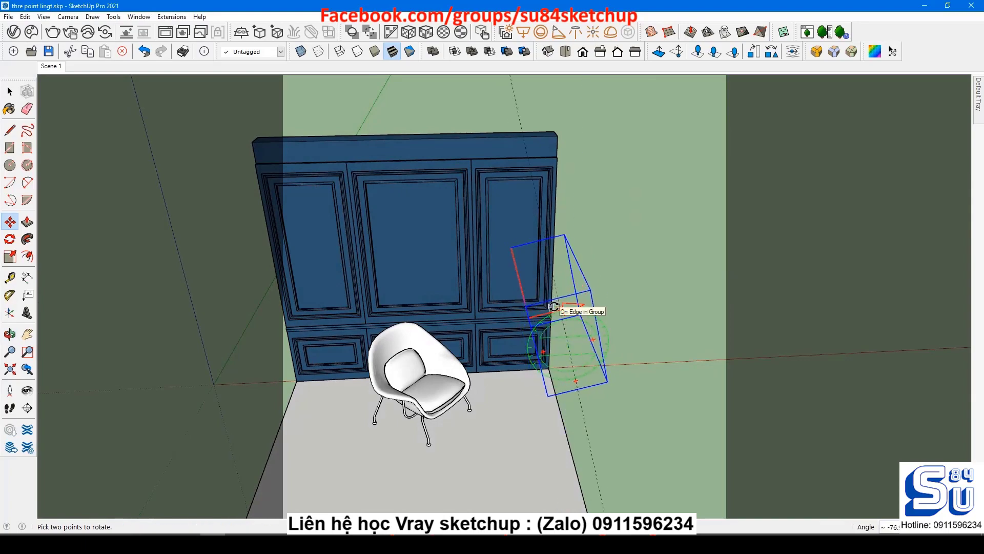
{"action": "left_click", "coordinate": [558, 305]}
{"action": "middle_click_drag", "start_coordinate": [564, 343], "coordinate": [680, 347]}
{"action": "key", "text": "space"}
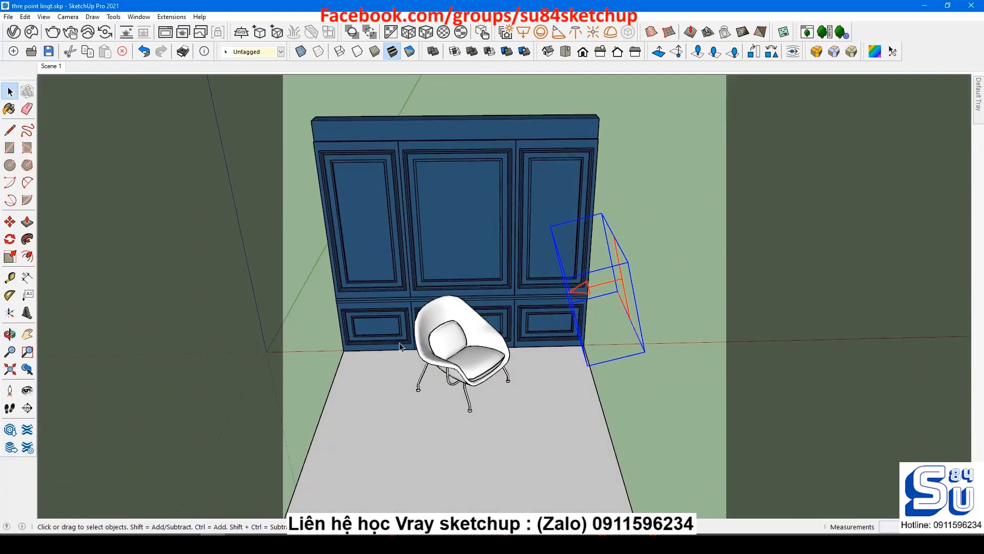
Step: Rename the rectangle light to "ánh sáng chính" and set its intensity to 50
{"action": "left_click", "coordinate": [14, 31]}
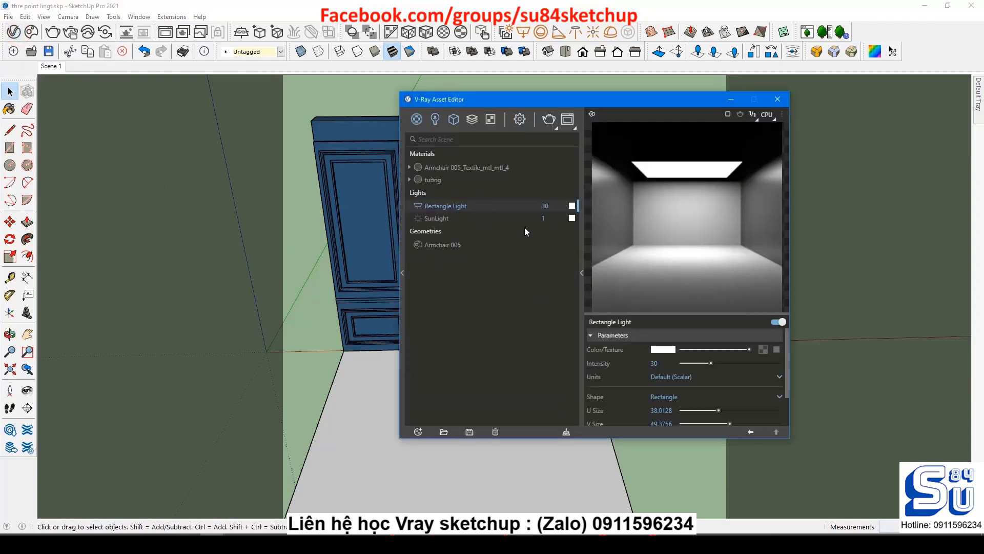
{"action": "double_click", "coordinate": [473, 206]}
{"action": "key", "text": "Return"}
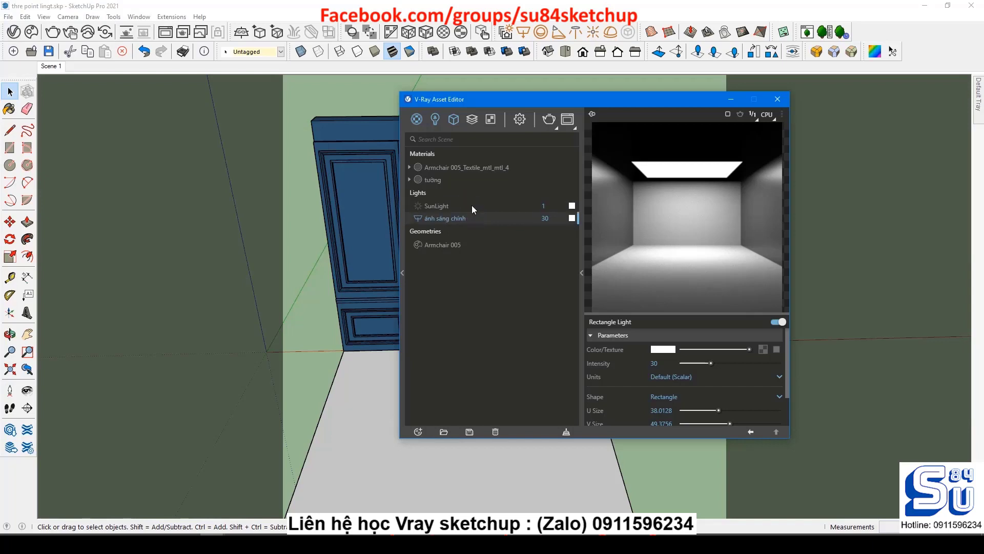
{"action": "double_click", "coordinate": [553, 219]}
{"action": "type", "text": "50"}
{"action": "key", "text": "Return"}
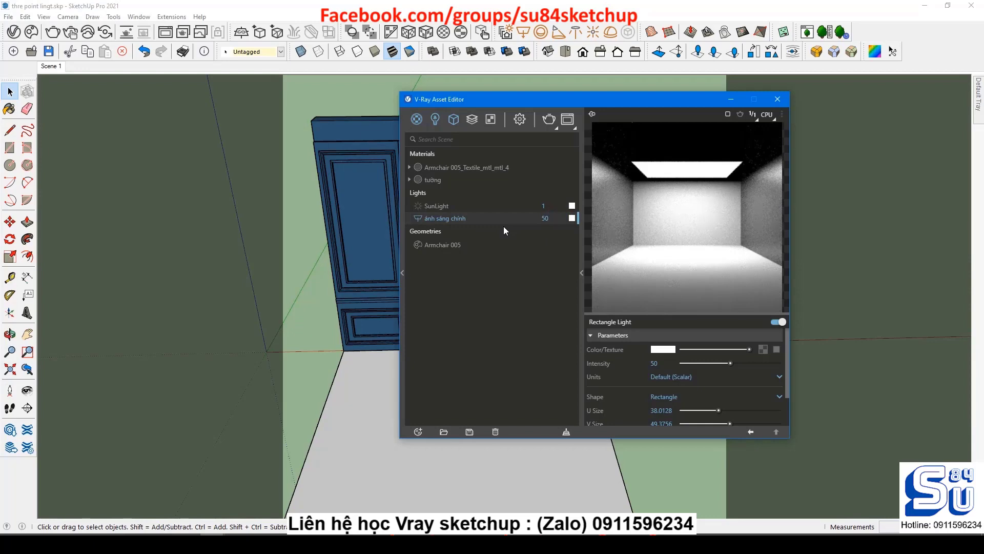
Step: Make the "ánh sáng chính" light invisible and turn off its Affect Specular option
{"action": "left_click_drag", "start_coordinate": [586, 440], "coordinate": [585, 520]}
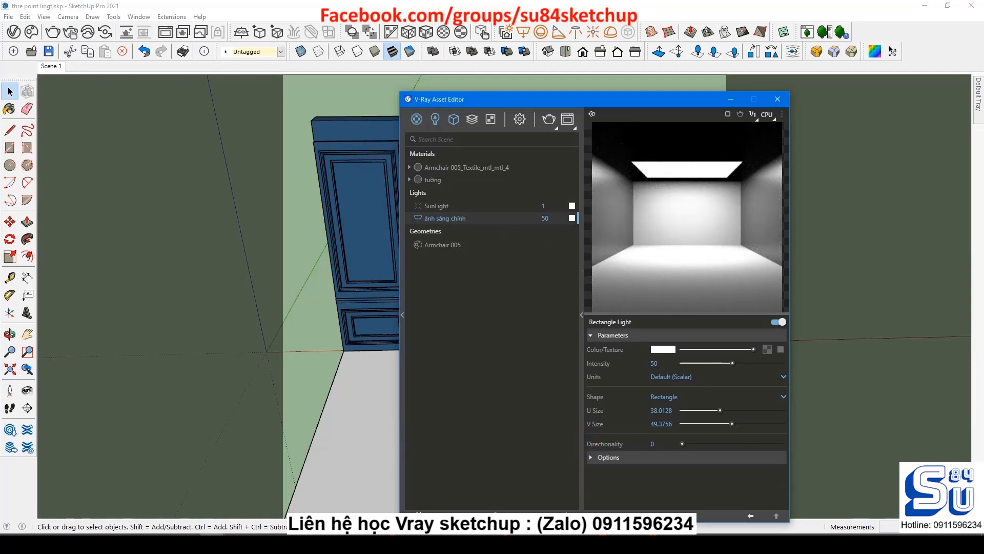
{"action": "left_click", "coordinate": [624, 459]}
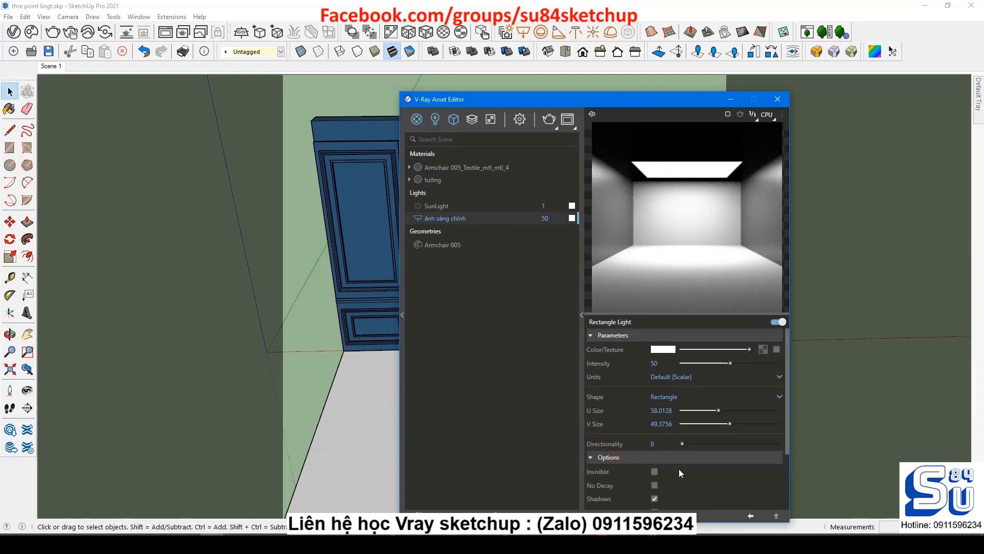
{"action": "left_click", "coordinate": [655, 471]}
{"action": "scroll", "coordinate": [712, 432], "scroll_direction": "down", "scroll_amount": 2}
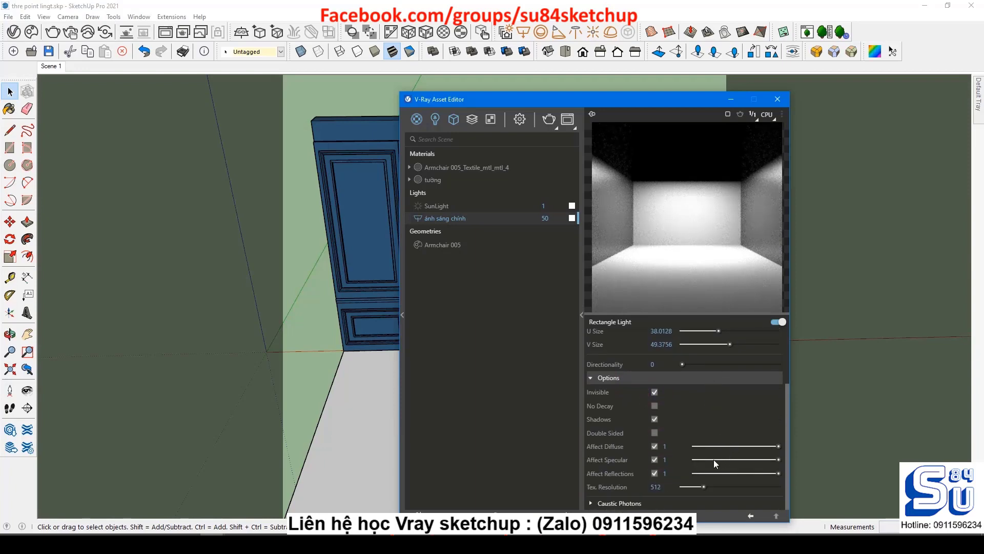
{"action": "left_click", "coordinate": [655, 460]}
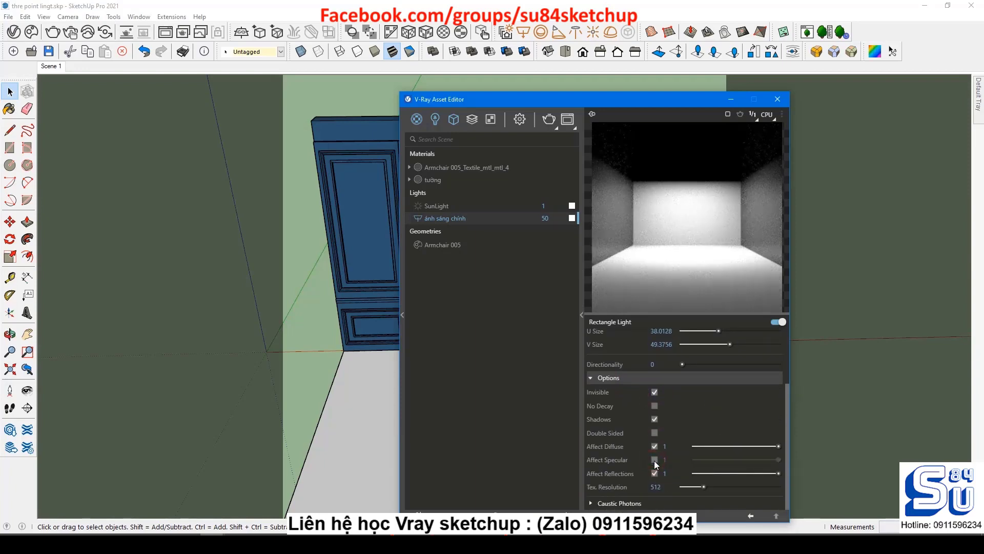
Step: Check the render elements for Light Mix and render the Scene 1 view
{"action": "left_click", "coordinate": [471, 120]}
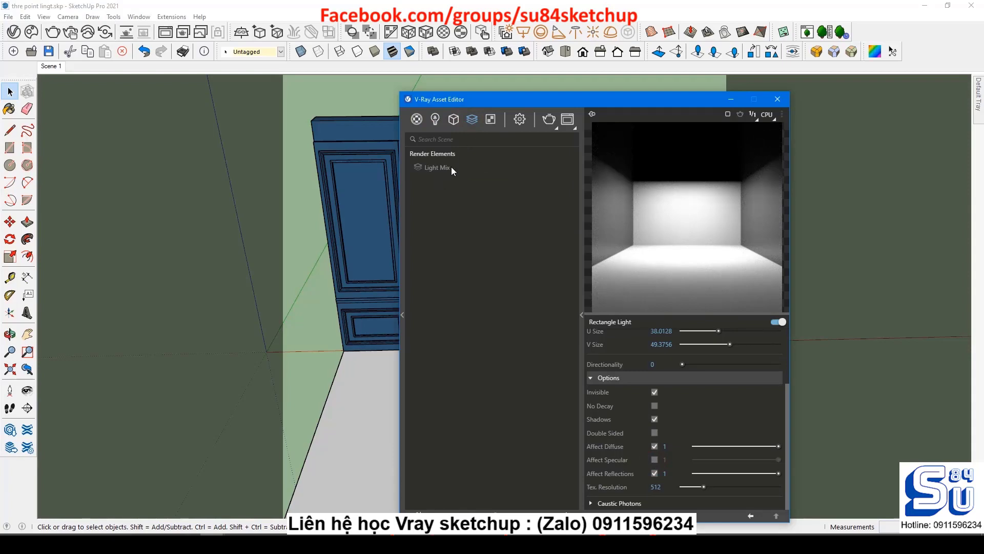
{"action": "left_click", "coordinate": [777, 100]}
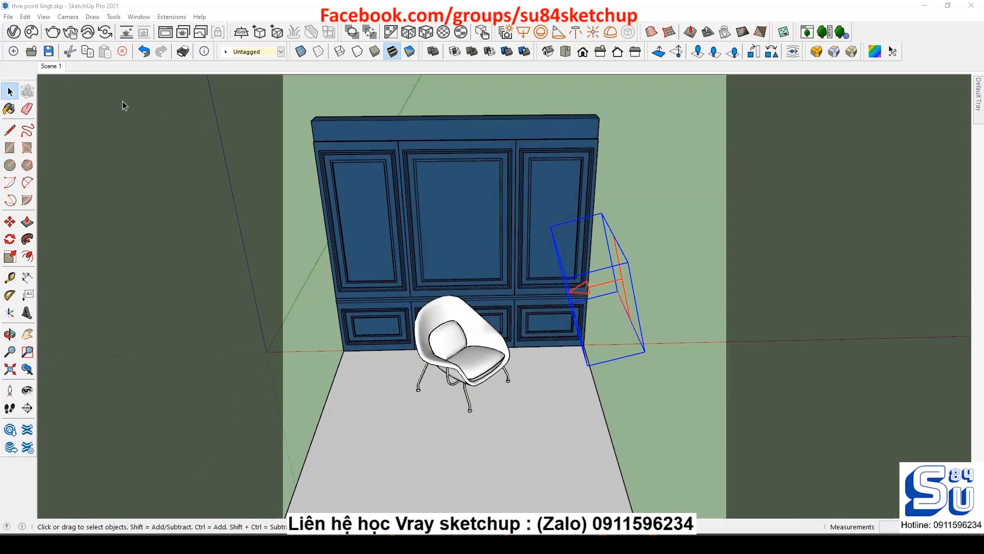
{"action": "left_click", "coordinate": [54, 69]}
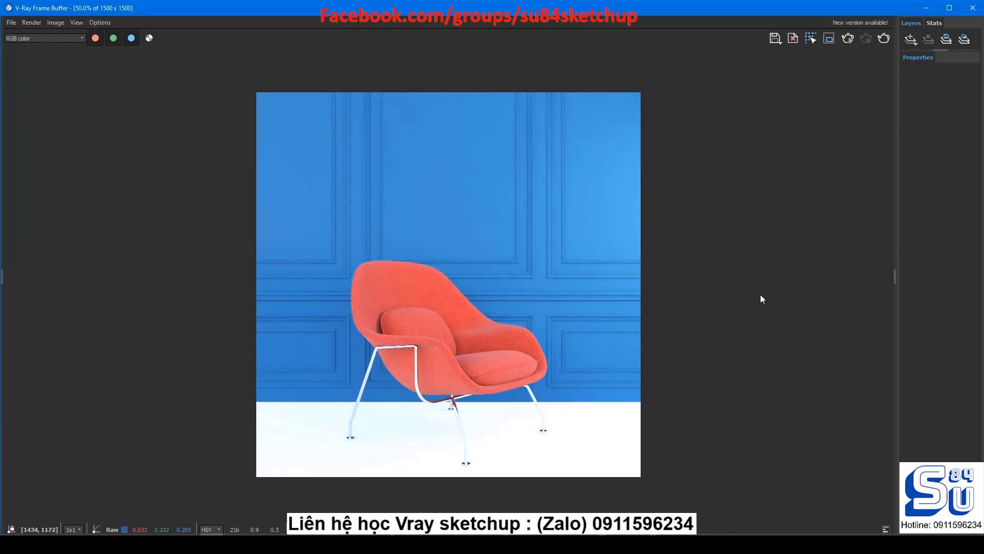
Step: Enlarge the frame buffer's layer area and show the properties of the LightMix source
{"action": "left_click_drag", "start_coordinate": [896, 276], "coordinate": [821, 285]}
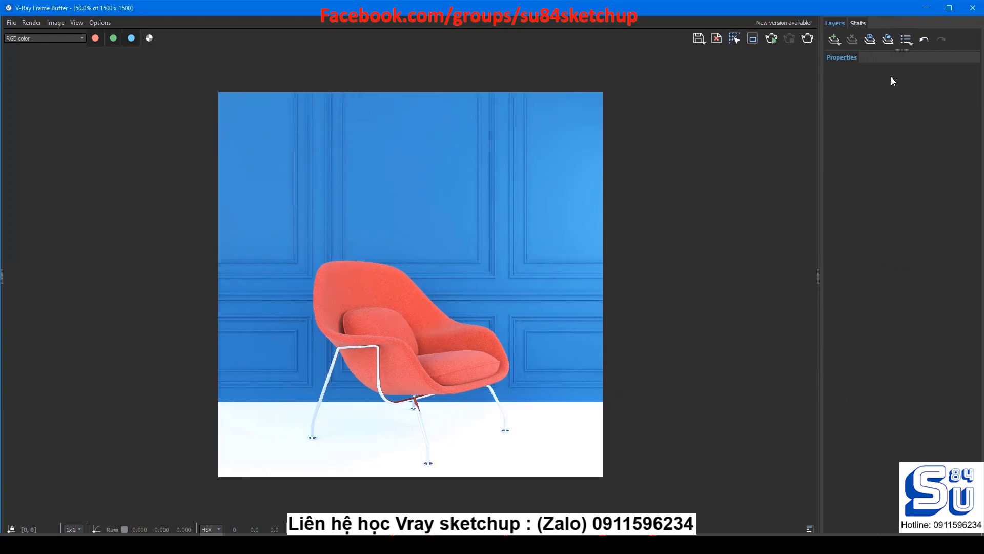
{"action": "left_click_drag", "start_coordinate": [907, 71], "coordinate": [903, 132]}
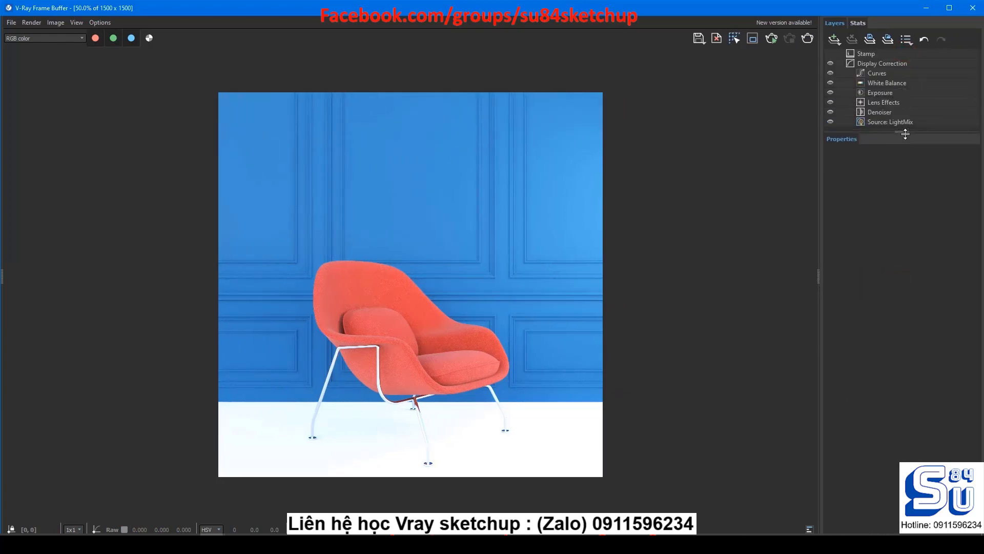
{"action": "left_click", "coordinate": [895, 122]}
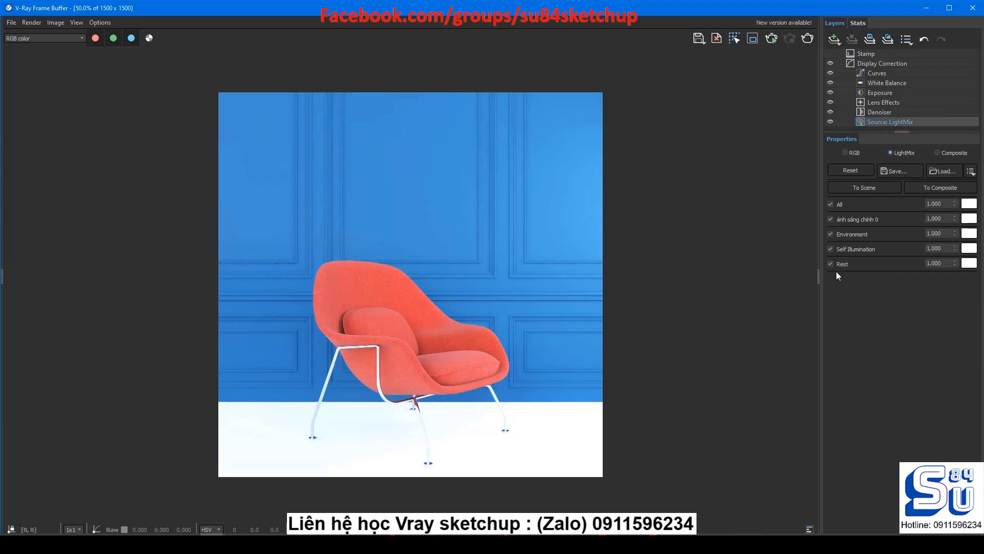
Step: Disable Environment, Self Illumination and Rest in the light mix to isolate the contribution of "ánh sáng chính"
{"action": "left_click", "coordinate": [830, 233]}
{"action": "left_click", "coordinate": [830, 219]}
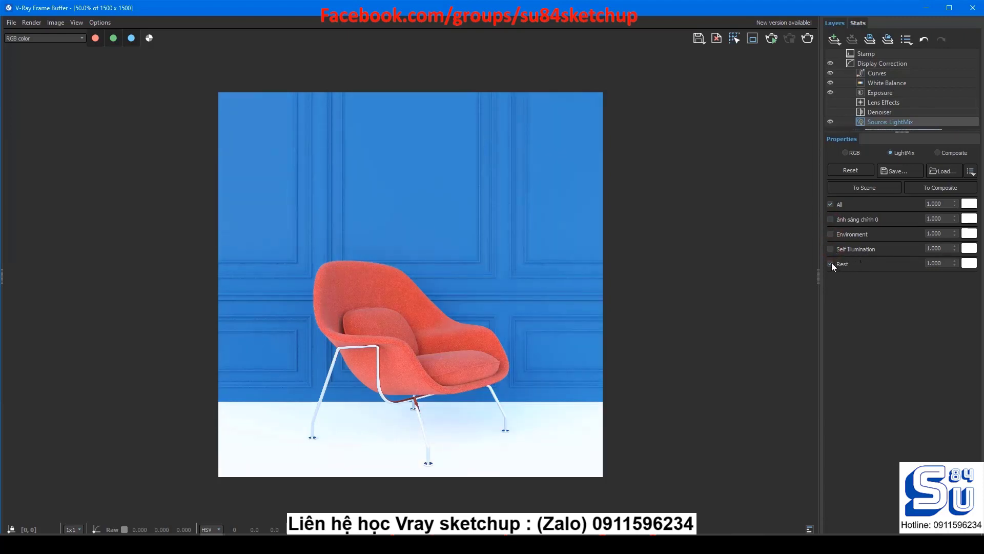
{"action": "left_click", "coordinate": [830, 264]}
{"action": "left_click", "coordinate": [831, 219]}
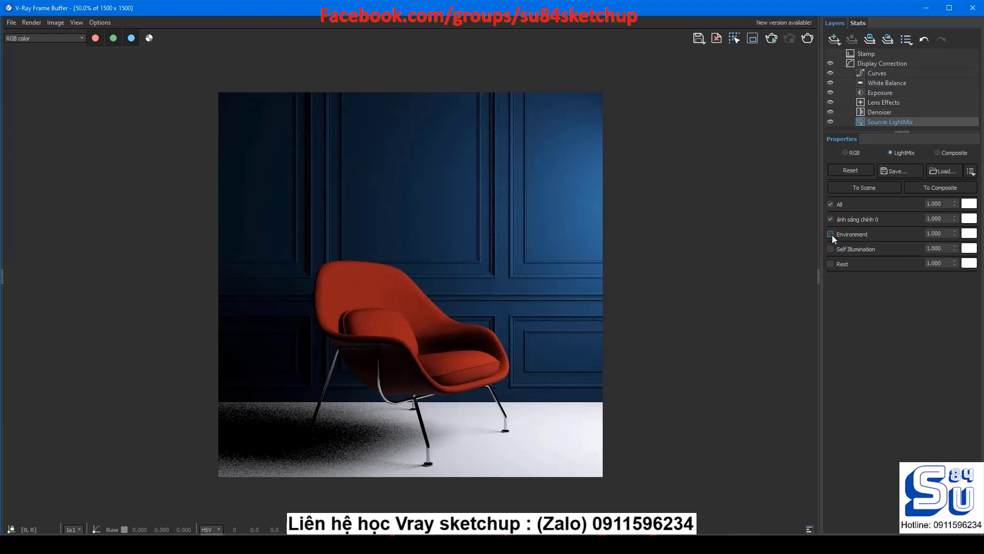
Step: Re-enable Environment, Self Illumination and Rest in the light mix
{"action": "left_click", "coordinate": [831, 235]}
{"action": "left_click", "coordinate": [831, 249]}
{"action": "left_click", "coordinate": [831, 264]}
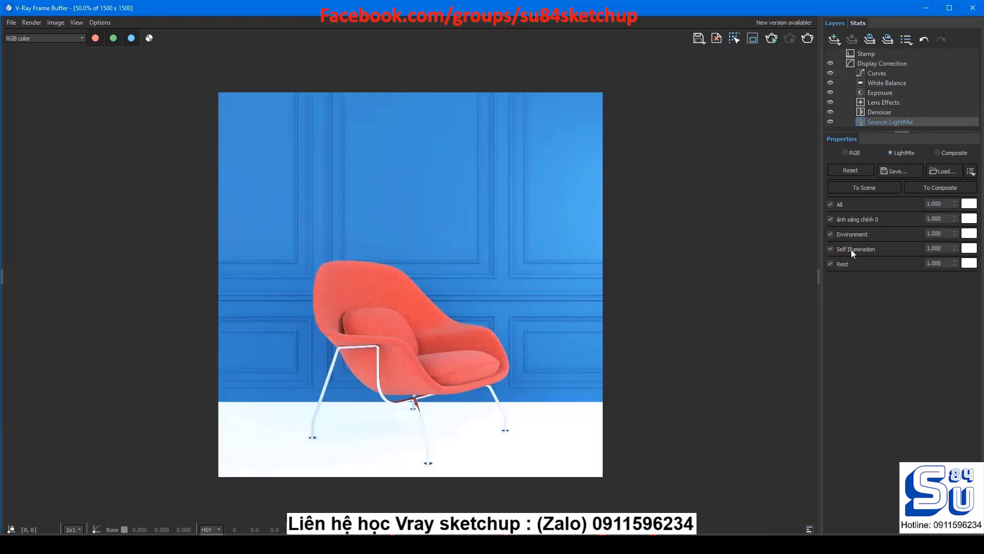
Step: Run a test render of a pulled-back view of the whole set with the environment background enabled, and stop it
{"action": "left_click", "coordinate": [926, 8]}
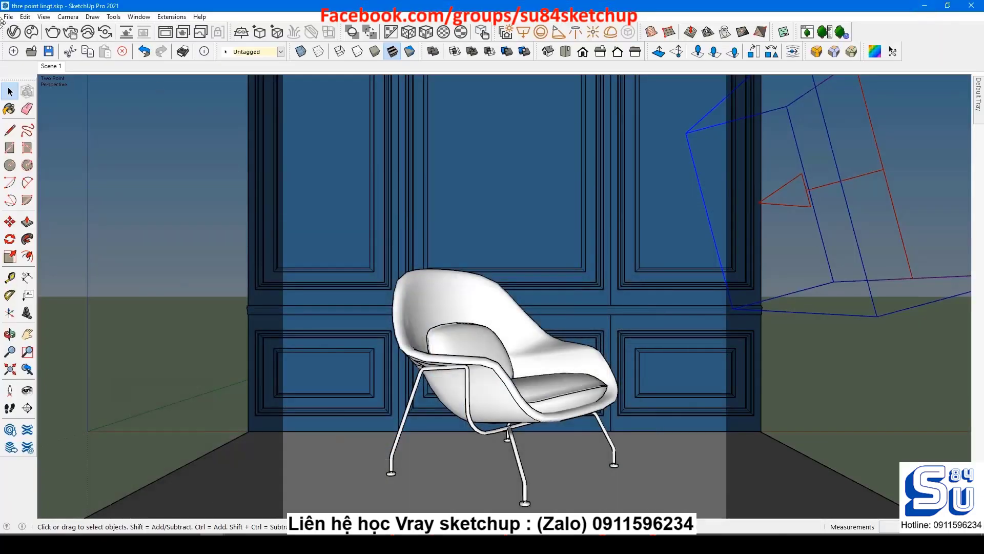
{"action": "left_click", "coordinate": [13, 32]}
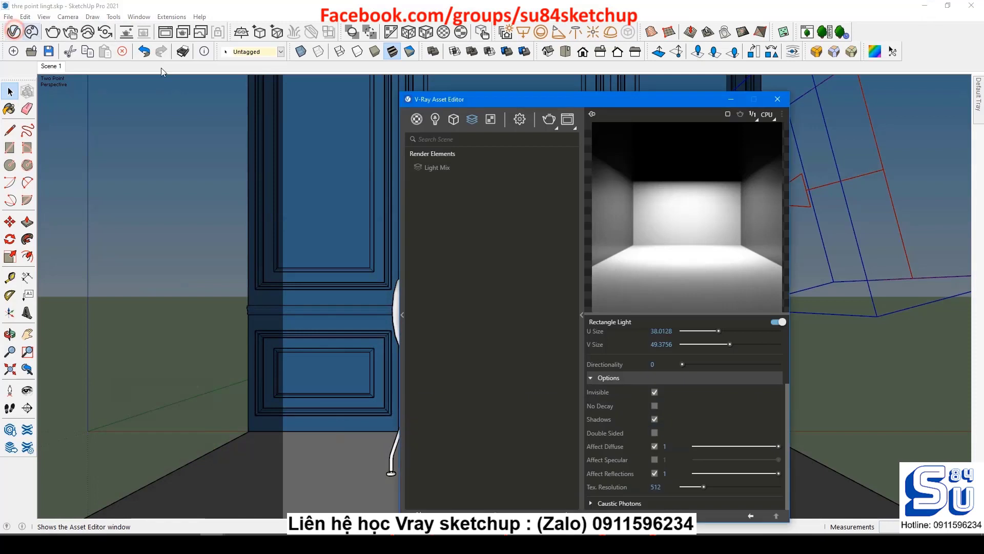
{"action": "left_click", "coordinate": [520, 119]}
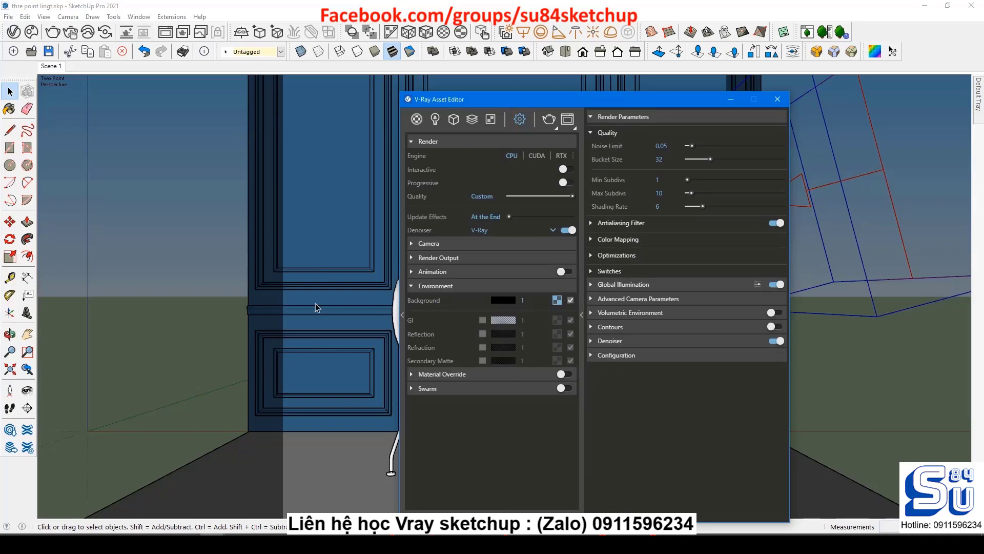
{"action": "scroll", "coordinate": [314, 303], "scroll_direction": "down", "scroll_amount": 5}
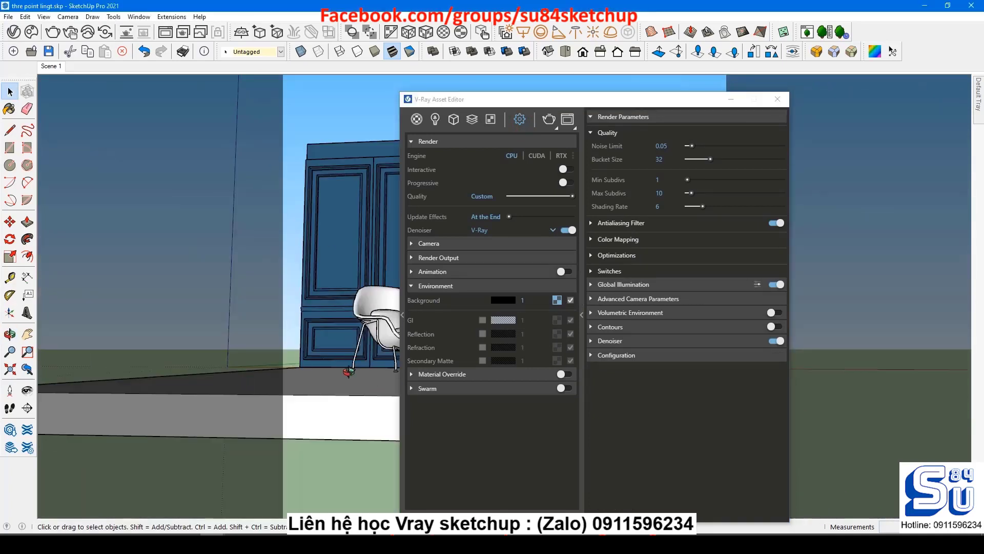
{"action": "middle_click_drag", "start_coordinate": [349, 371], "coordinate": [363, 256]}
{"action": "left_click", "coordinate": [555, 119]}
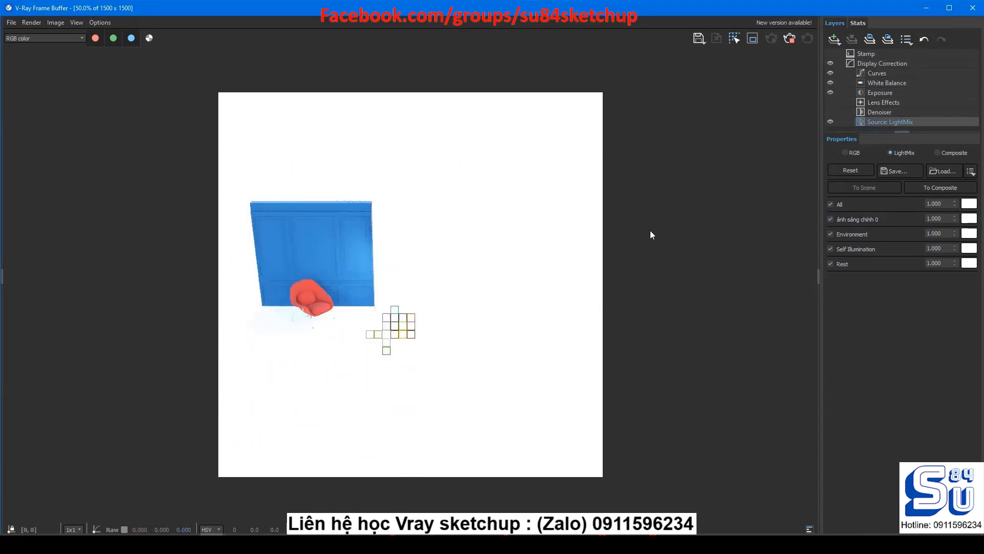
{"action": "left_click", "coordinate": [806, 40]}
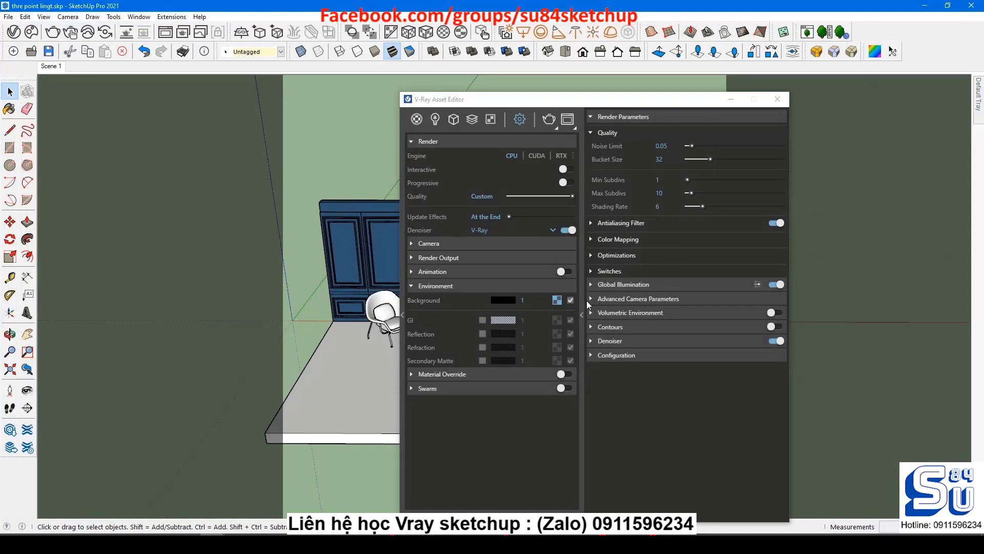
Step: Disable the environment background in the render settings, run a test render to compare the lighting, and stop it
{"action": "left_click", "coordinate": [571, 300]}
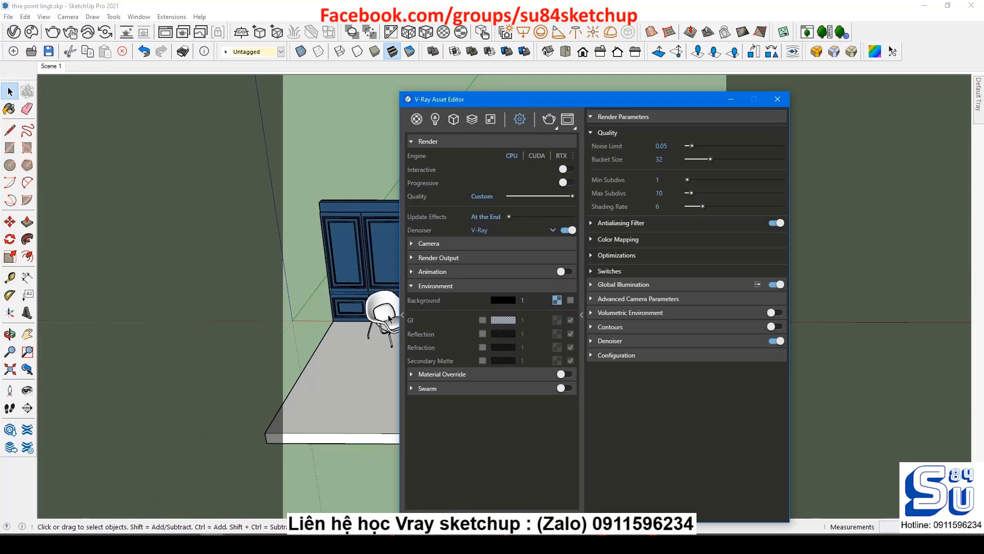
{"action": "left_click", "coordinate": [550, 118]}
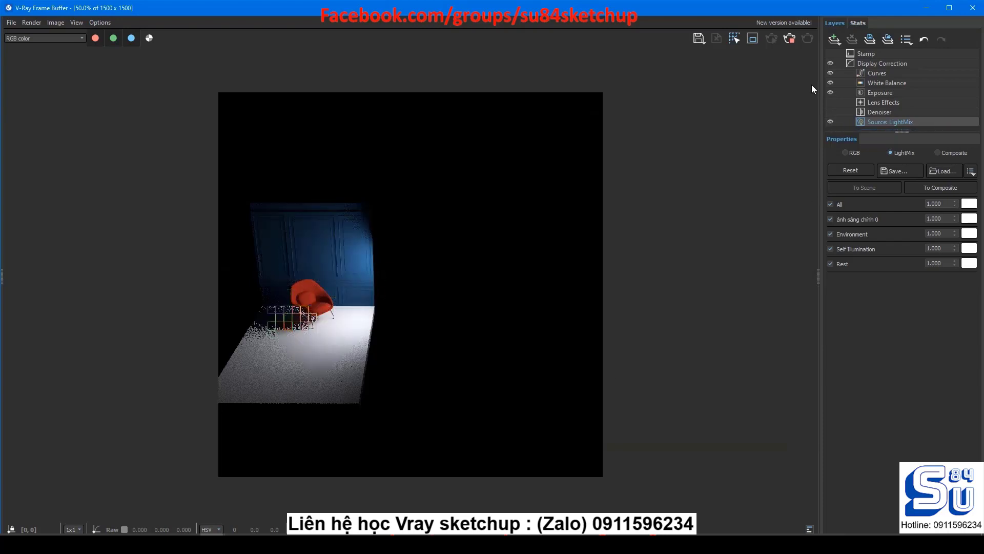
{"action": "left_click", "coordinate": [790, 39]}
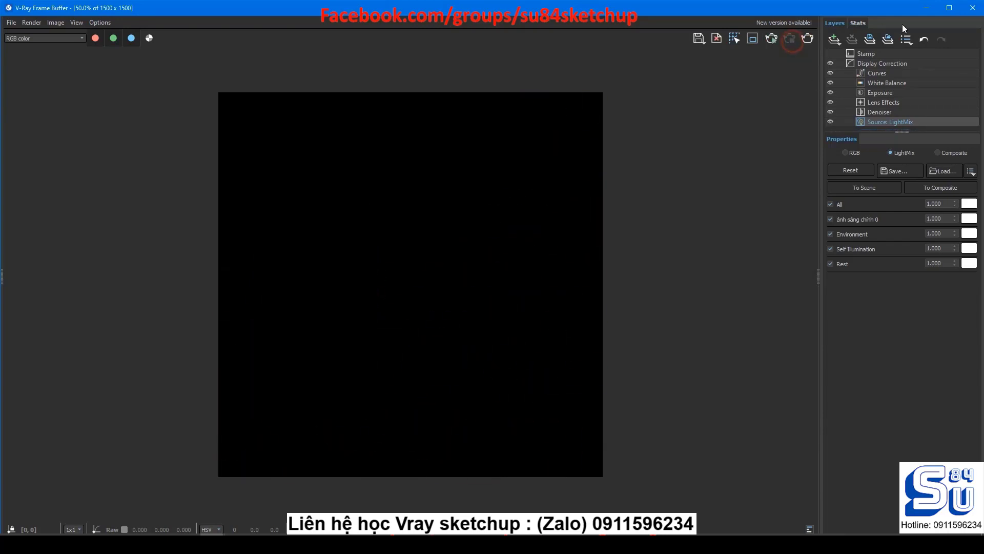
Step: Restore the Scene 1 view, run a test render with the environment background disabled, and stop it
{"action": "left_click", "coordinate": [972, 7]}
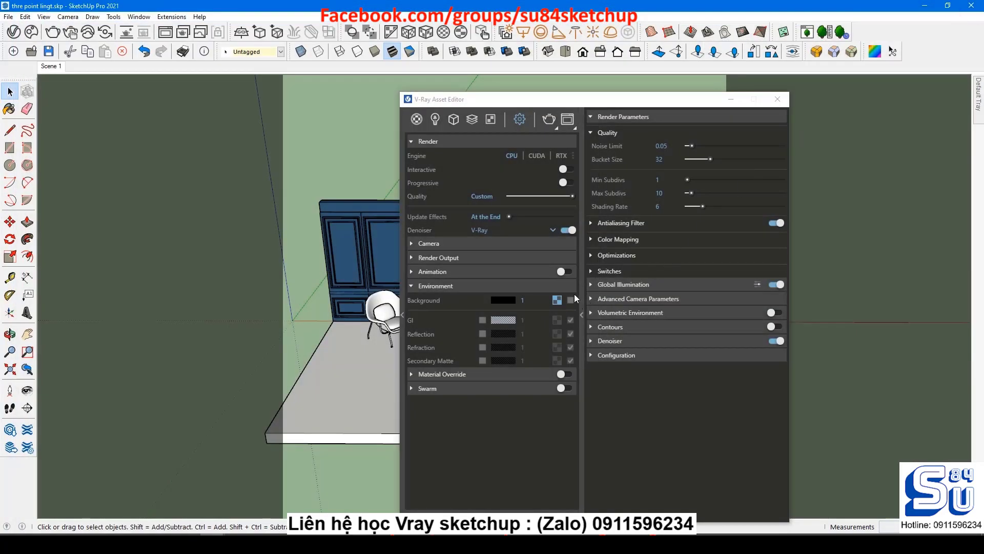
{"action": "left_click_drag", "start_coordinate": [595, 102], "coordinate": [695, 95]}
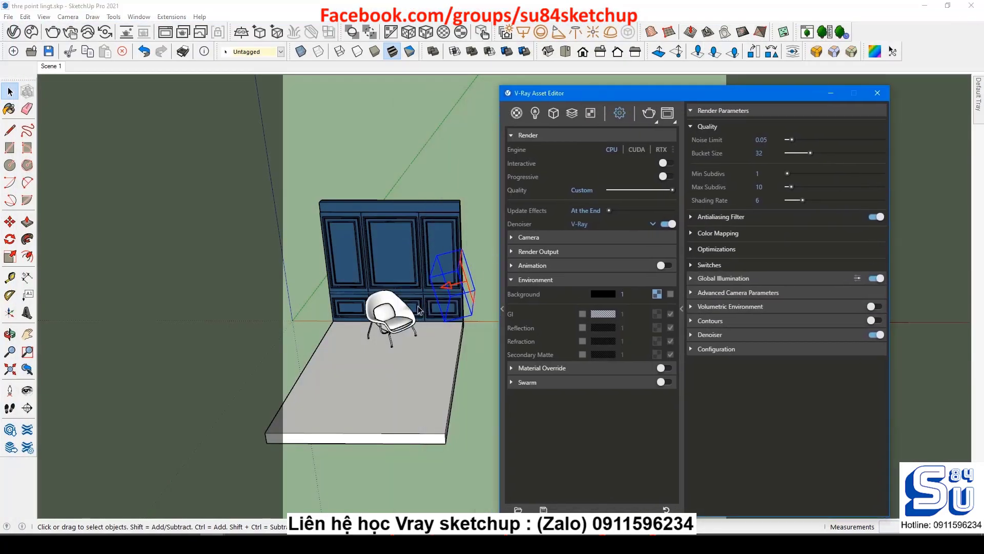
{"action": "left_click", "coordinate": [877, 93]}
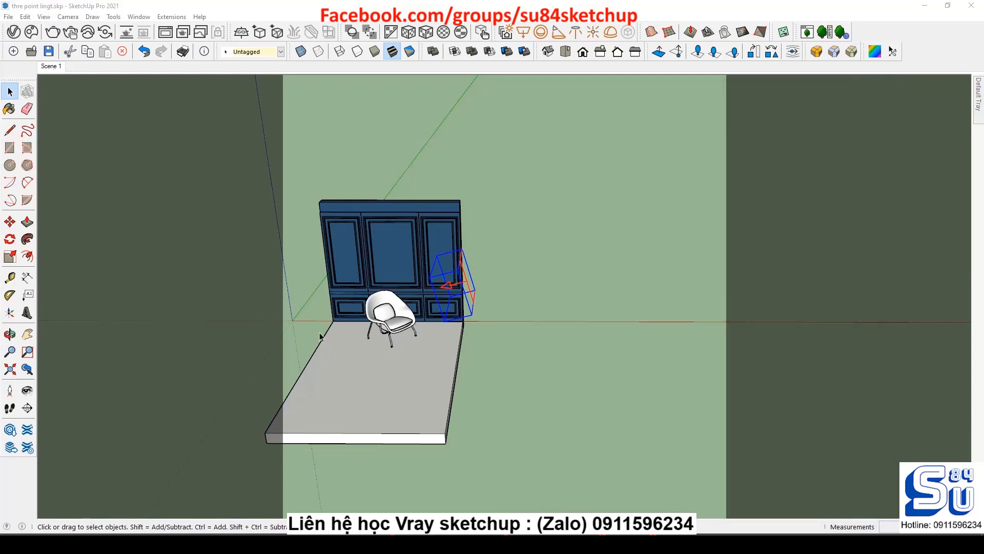
{"action": "middle_click_drag", "start_coordinate": [320, 336], "coordinate": [425, 377]}
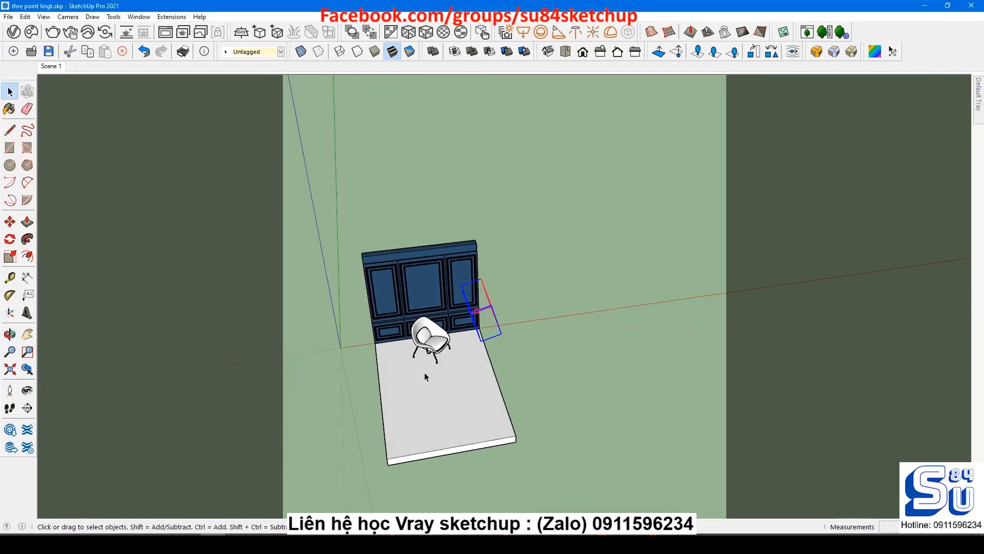
{"action": "scroll", "coordinate": [424, 373], "scroll_direction": "up", "scroll_amount": 2}
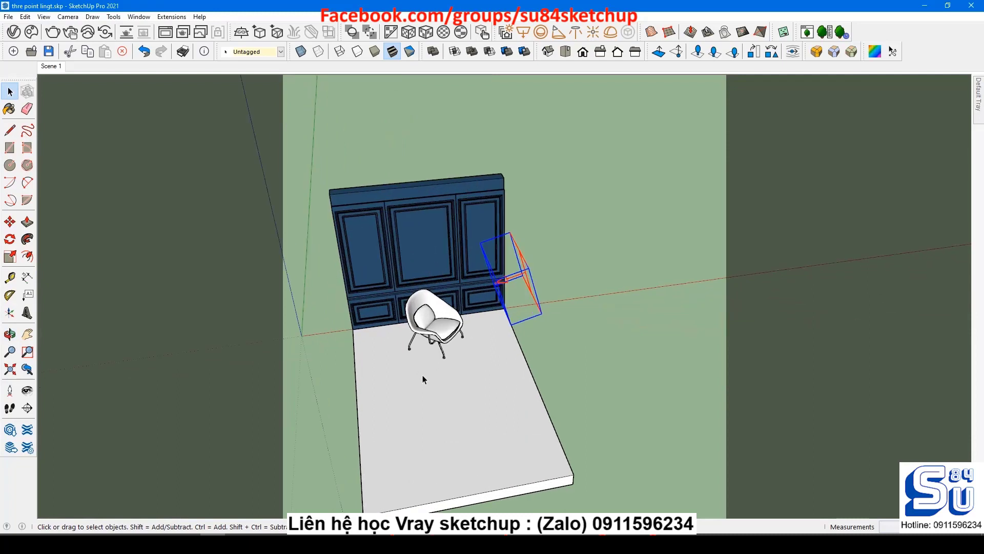
{"action": "scroll", "coordinate": [422, 380], "scroll_direction": "up", "scroll_amount": 1}
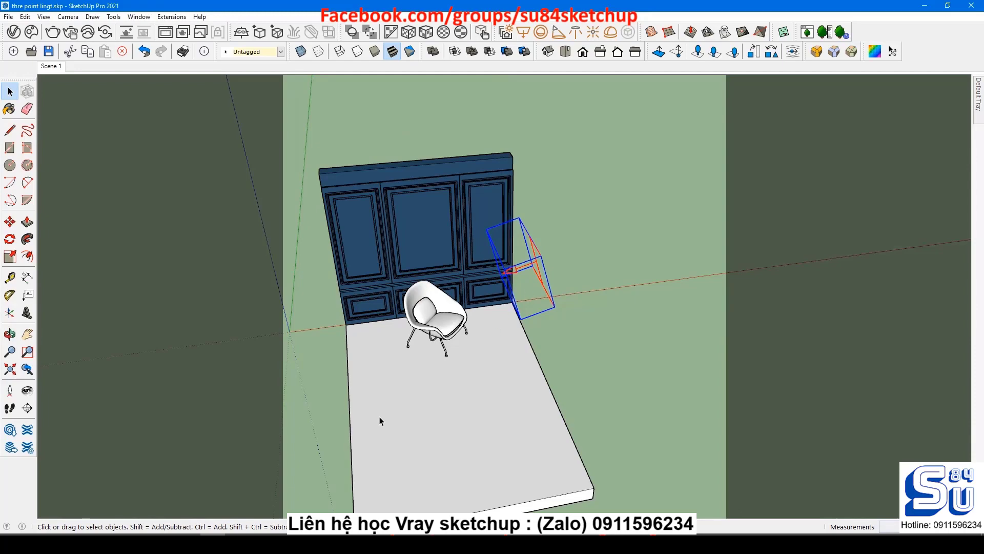
{"action": "middle_click_drag", "start_coordinate": [383, 441], "coordinate": [422, 323]}
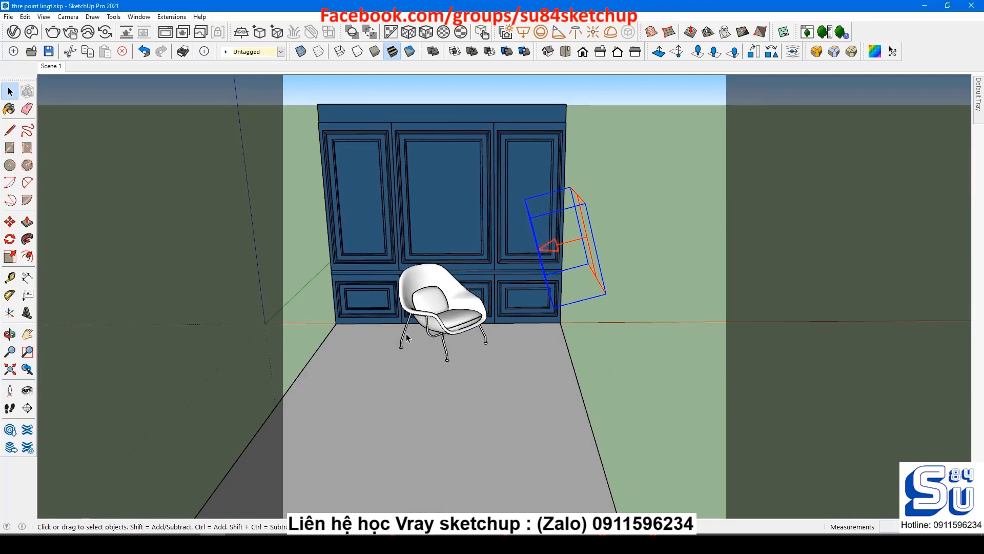
{"action": "left_click", "coordinate": [55, 66]}
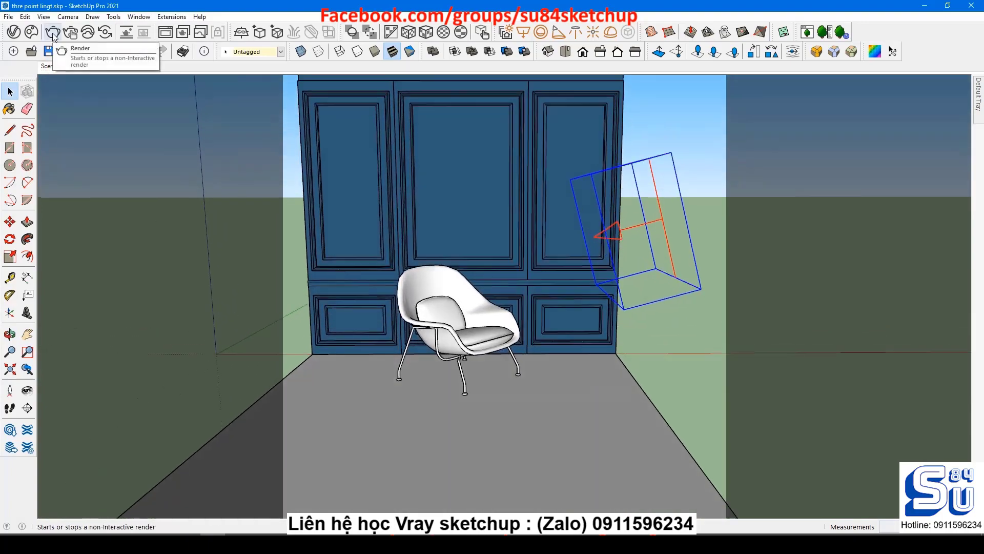
{"action": "left_click", "coordinate": [53, 34]}
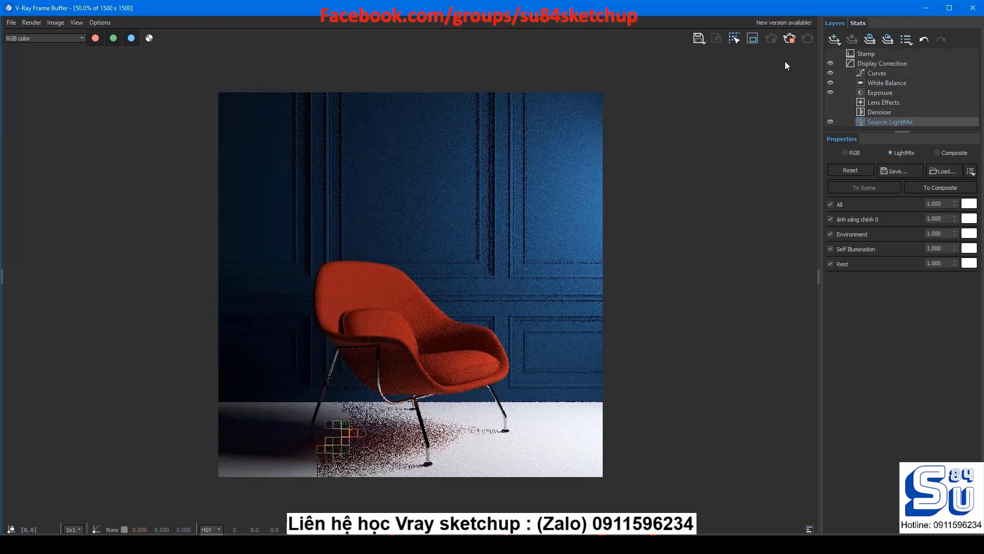
{"action": "left_click", "coordinate": [788, 38]}
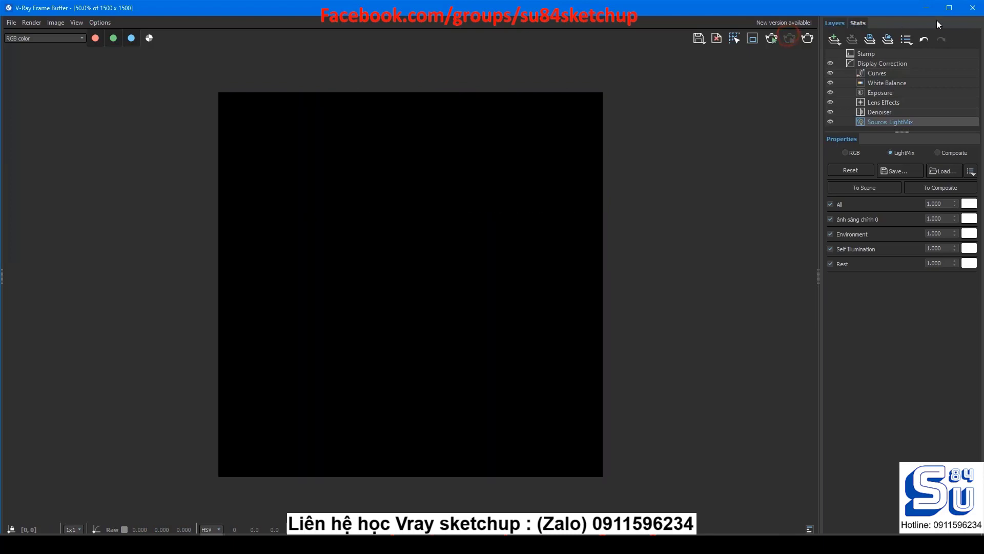
{"action": "left_click", "coordinate": [974, 9]}
Step: Draw a second rectangle light, U size about 40 and V size about 30, flat on the floor in front of the armchair
{"action": "scroll", "coordinate": [493, 287], "scroll_direction": "down", "scroll_amount": 4}
{"action": "left_click_drag", "start_coordinate": [493, 257], "coordinate": [492, 318]}
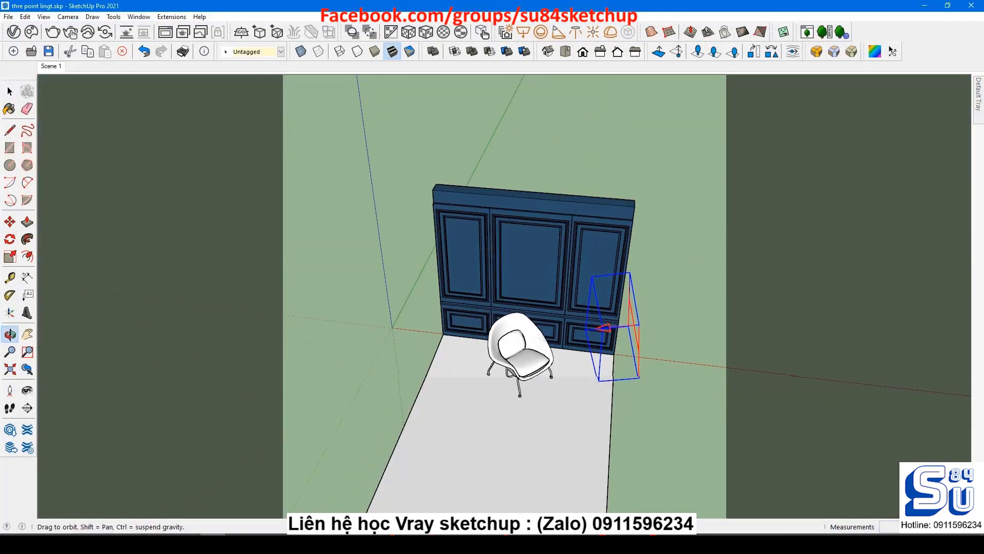
{"action": "scroll", "coordinate": [462, 462], "scroll_direction": "up", "scroll_amount": 2}
{"action": "left_click", "coordinate": [524, 31]}
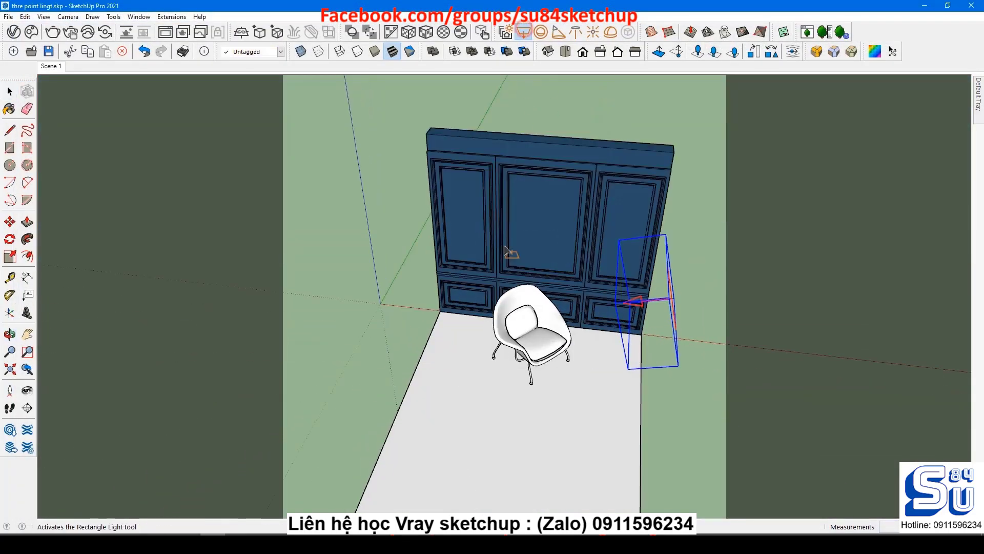
{"action": "left_click", "coordinate": [426, 438]}
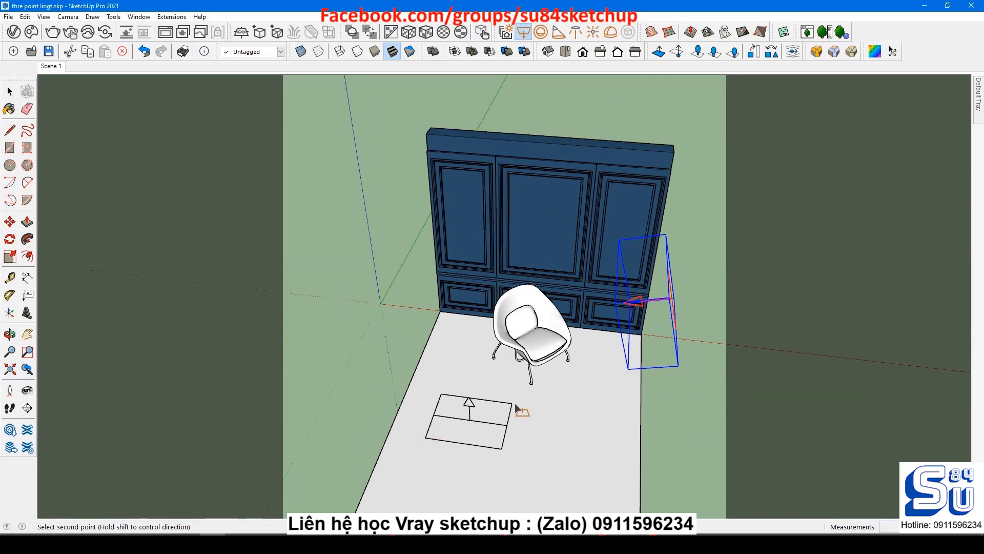
{"action": "left_click", "coordinate": [522, 400]}
{"action": "key", "text": "space"}
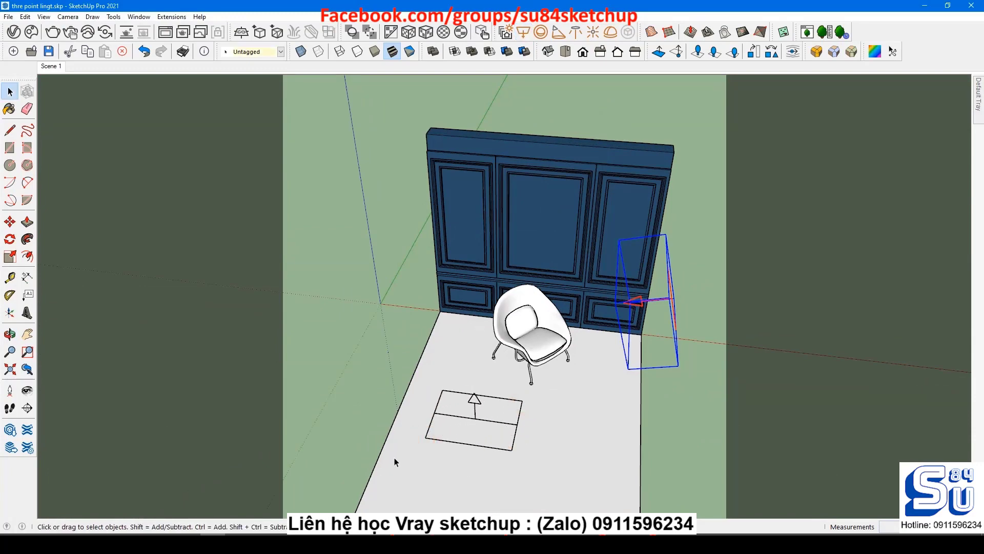
Step: Rotate the new rectangle light 90 degrees so it stands upright and shines toward the armchair and wall
{"action": "middle_click_drag", "start_coordinate": [395, 461], "coordinate": [583, 342]}
{"action": "left_click", "coordinate": [583, 342]}
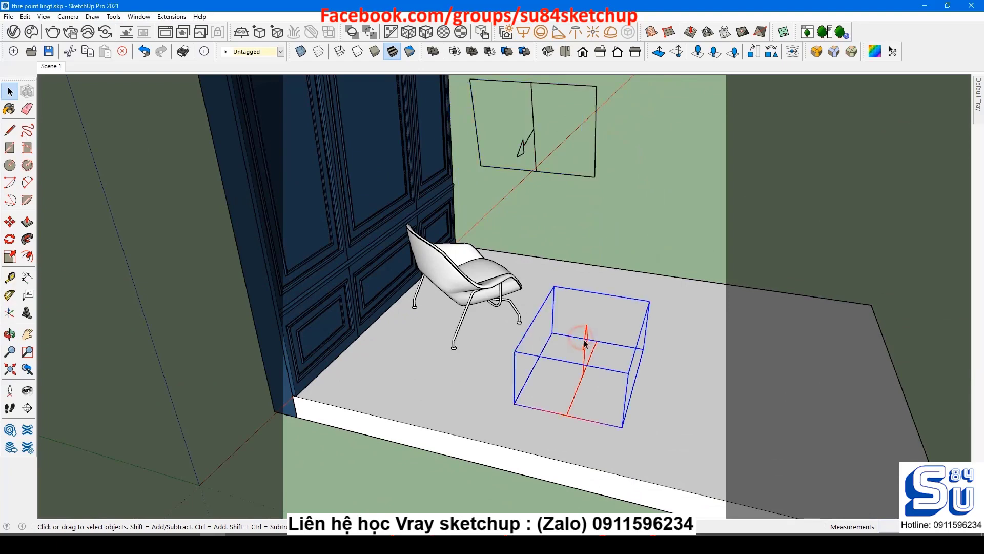
{"action": "scroll", "coordinate": [585, 401], "scroll_direction": "up", "scroll_amount": 4}
{"action": "key", "text": "m"}
{"action": "key", "text": "q"}
{"action": "left_click", "coordinate": [563, 385]}
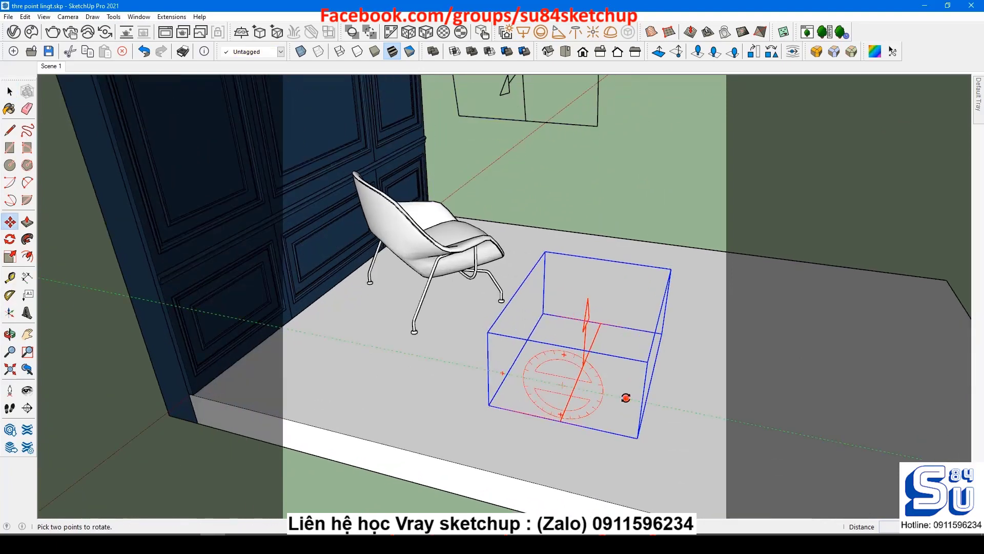
{"action": "left_click", "coordinate": [626, 398]}
{"action": "left_click", "coordinate": [572, 285]}
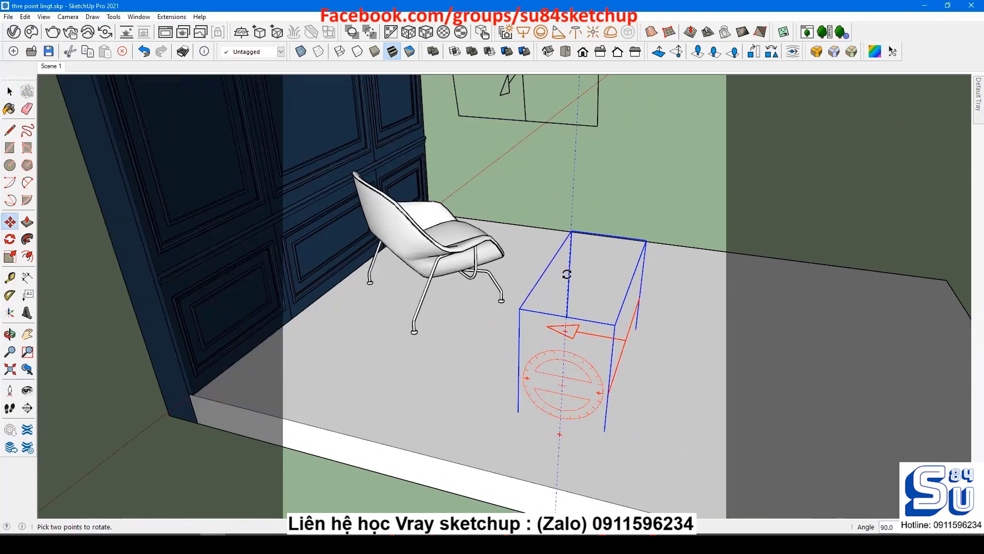
{"action": "key", "text": "space"}
Step: Rotate the upright light horizontally about its centre to align it with the front of the armchair
{"action": "middle_click_drag", "start_coordinate": [617, 398], "coordinate": [615, 462]}
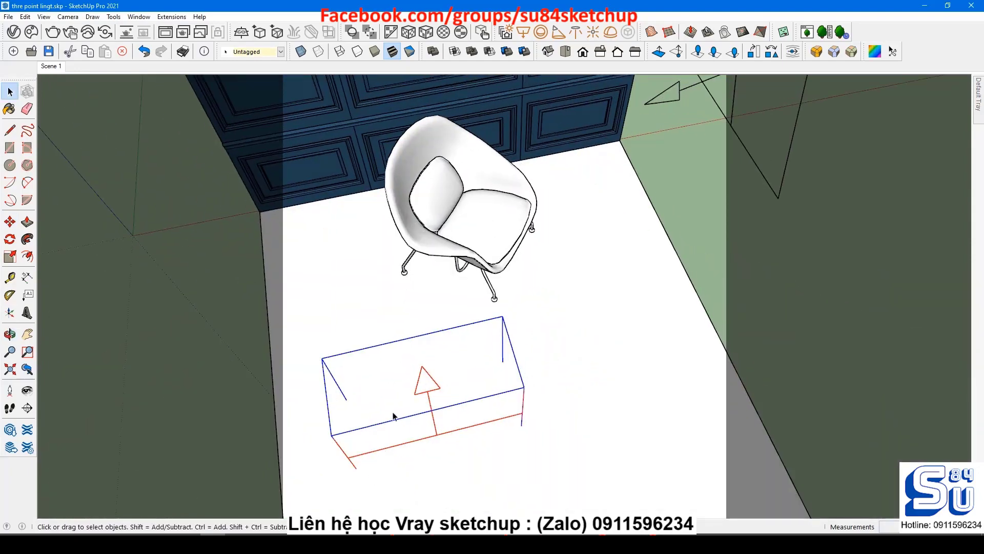
{"action": "key", "text": "m"}
{"action": "left_click", "coordinate": [345, 390]}
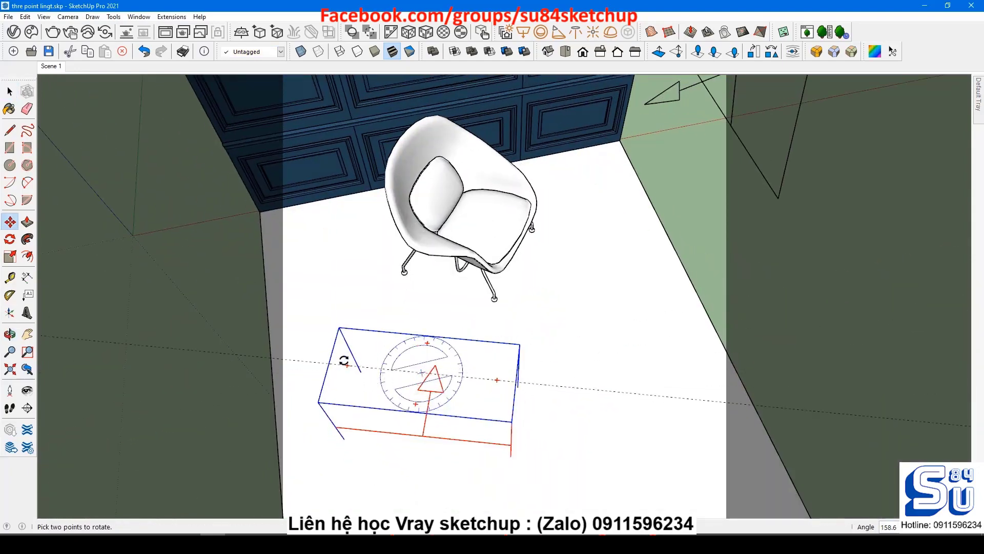
{"action": "left_click", "coordinate": [351, 372]}
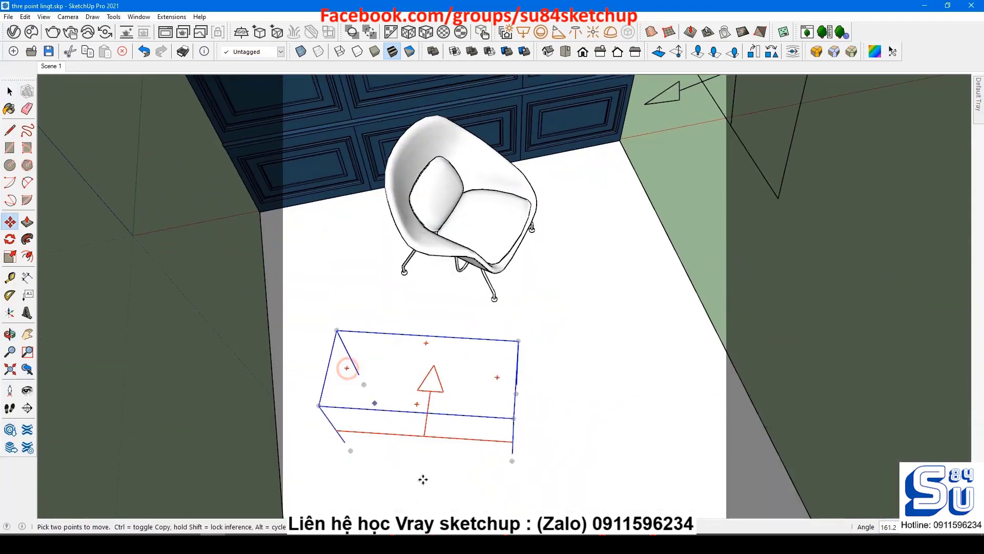
Step: Raise the new rectangle light vertically by about 0.4 m
{"action": "mouse_move", "coordinate": [354, 373]}
{"action": "middle_mouse_down"}
{"action": "mouse_move", "coordinate": [318, 221]}
{"action": "mouse_move", "coordinate": [303, 204]}
{"action": "mouse_move", "coordinate": [326, 391]}
{"action": "mouse_move", "coordinate": [350, 357]}
{"action": "middle_mouse_up"}
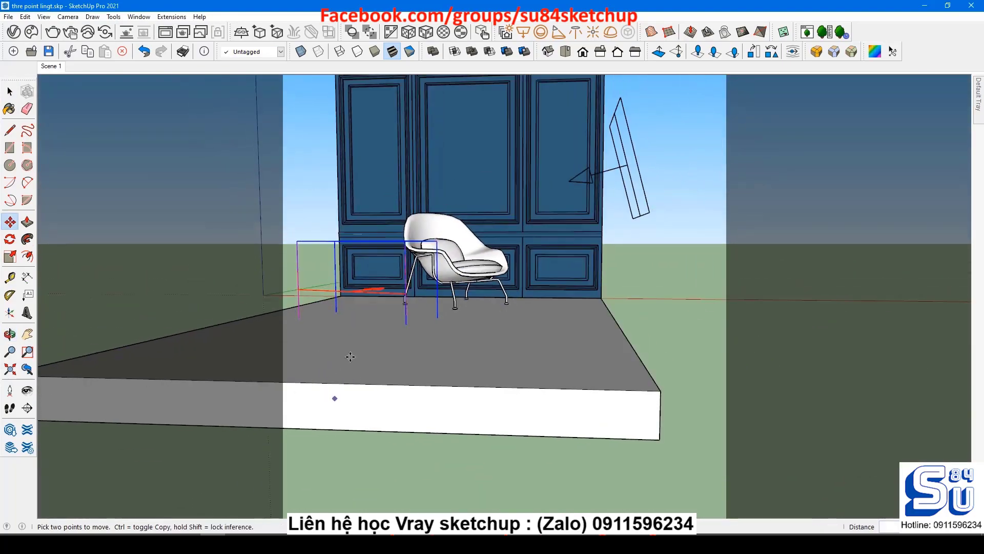
{"action": "scroll", "coordinate": [461, 153], "scroll_direction": "up", "scroll_amount": 3}
{"action": "left_click", "coordinate": [464, 184]}
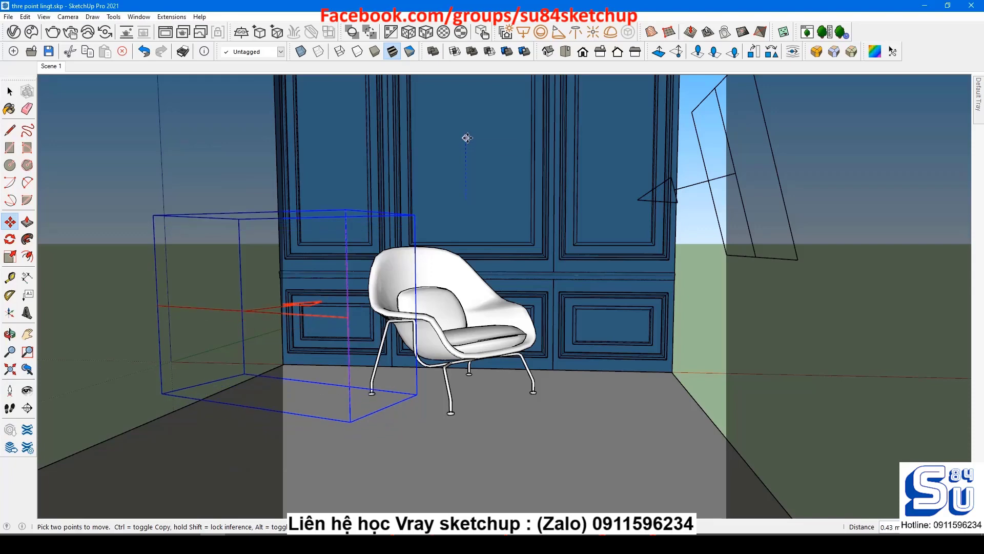
Step: Adjust the new rectangle light's horizontal rotation to aim it at the armchair, and check its placement from the front
{"action": "middle_click_drag", "start_coordinate": [474, 206], "coordinate": [429, 323]}
{"action": "left_click", "coordinate": [428, 323]}
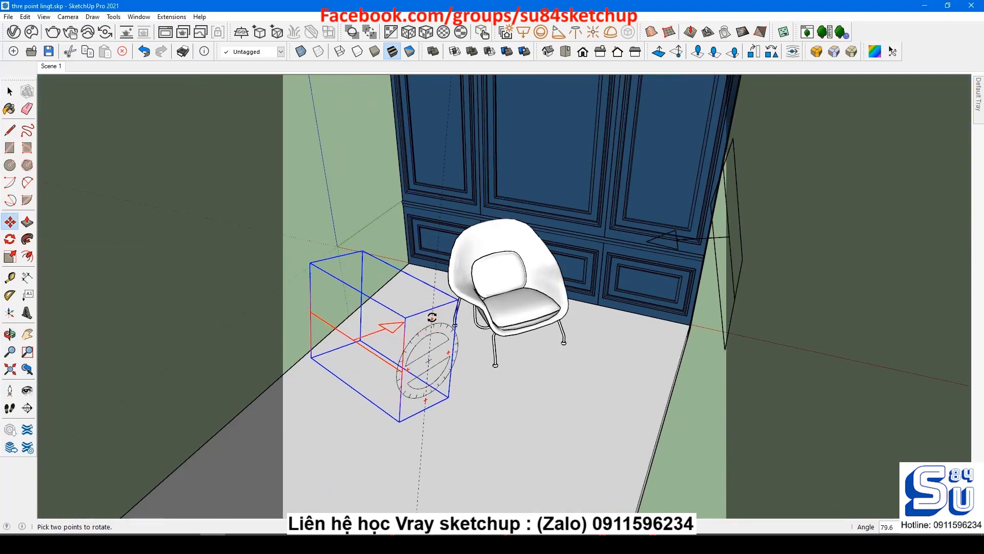
{"action": "left_click", "coordinate": [431, 315]}
{"action": "middle_click_drag", "start_coordinate": [432, 316], "coordinate": [505, 292]}
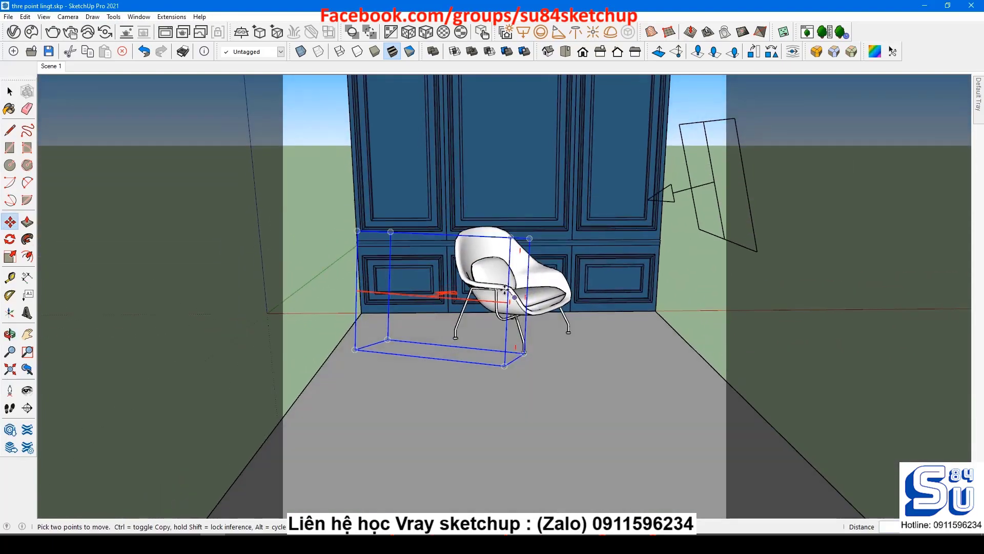
Step: Restore the Scene 1 view, rename the new Rectangle Light to "ánh sáng phu" and set its intensity to 15
{"action": "left_click", "coordinate": [54, 66]}
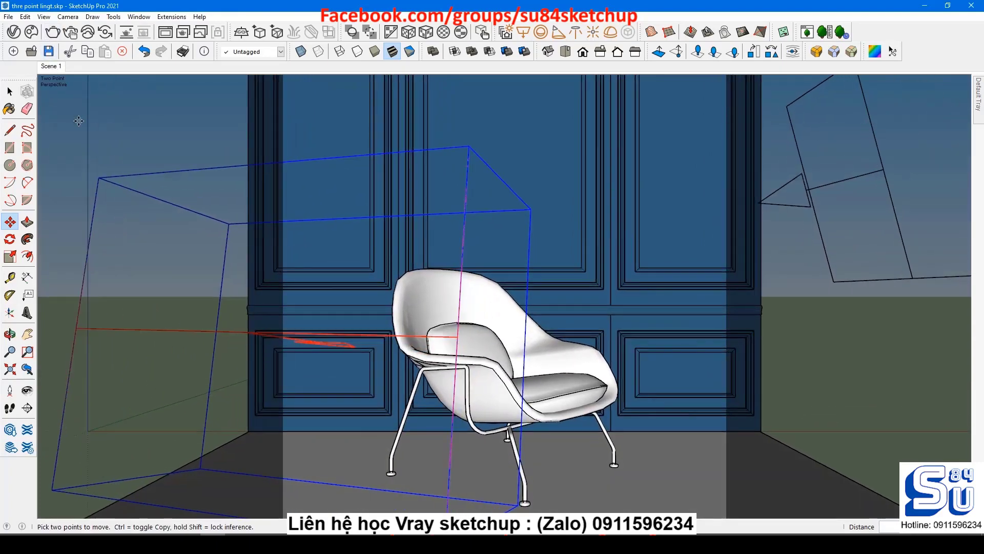
{"action": "left_click", "coordinate": [13, 32]}
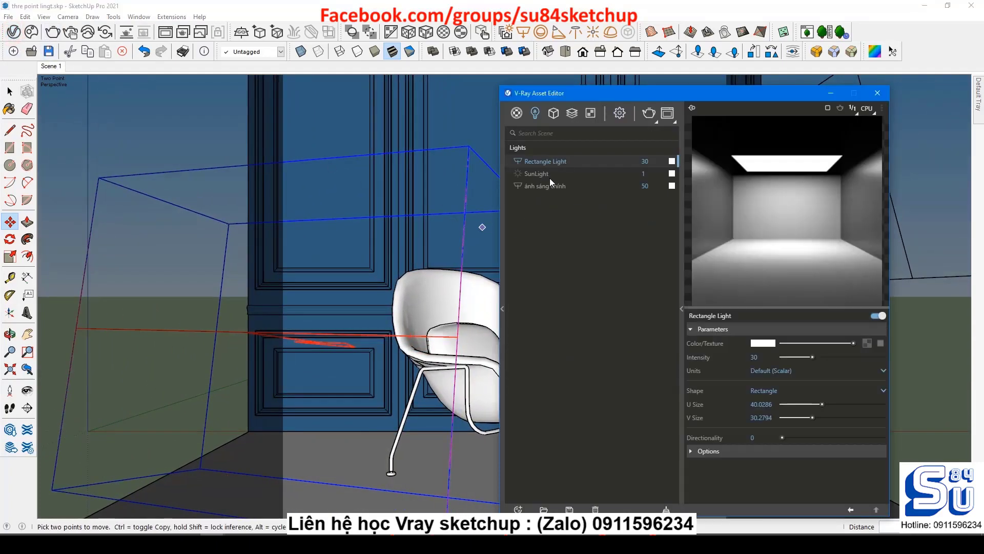
{"action": "double_click", "coordinate": [575, 161]}
{"action": "key", "text": "Return"}
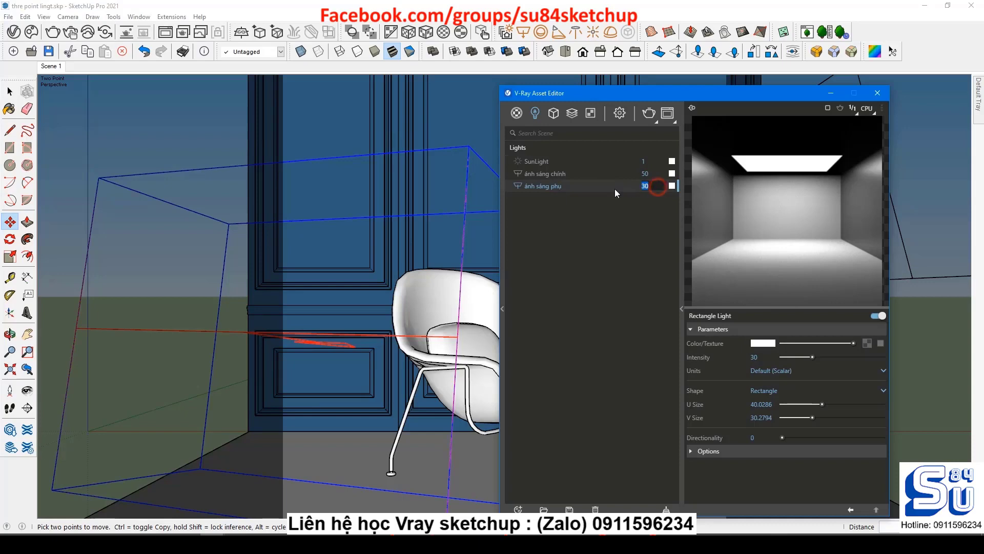
{"action": "type", "text": "15"}
{"action": "key", "text": "Return"}
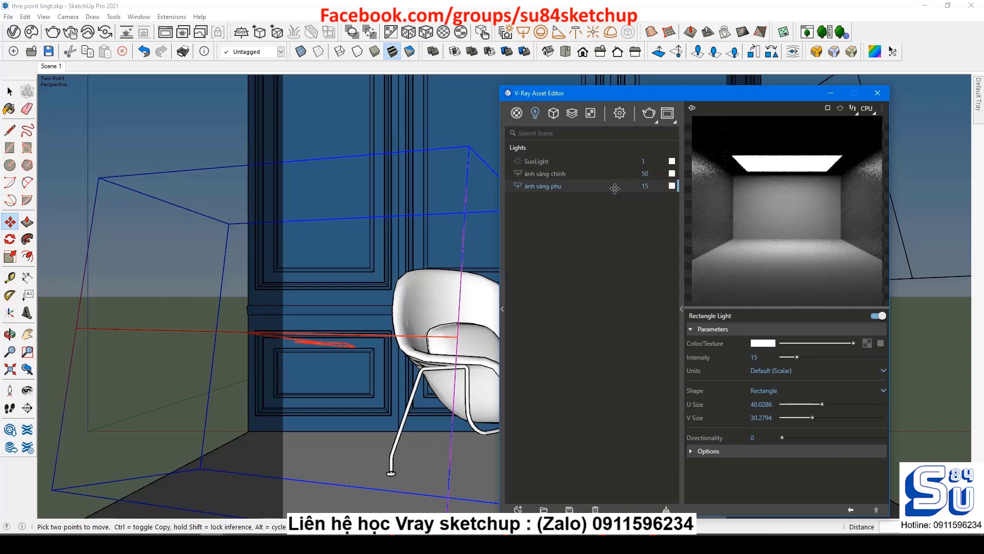
Step: Run a test render of the new light, and make "ánh sáng phu" invisible with Affect Specular disabled
{"action": "left_click", "coordinate": [649, 112]}
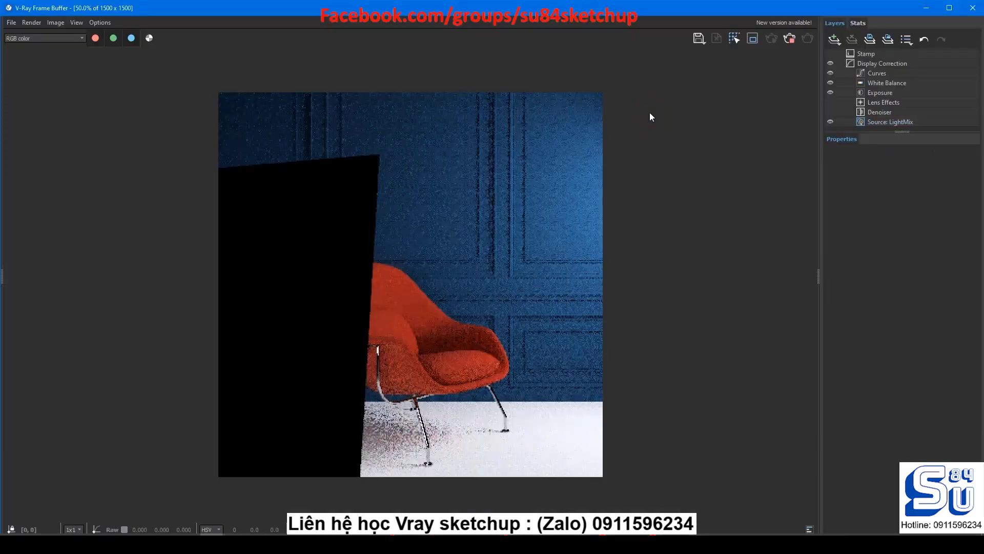
{"action": "left_click", "coordinate": [973, 8]}
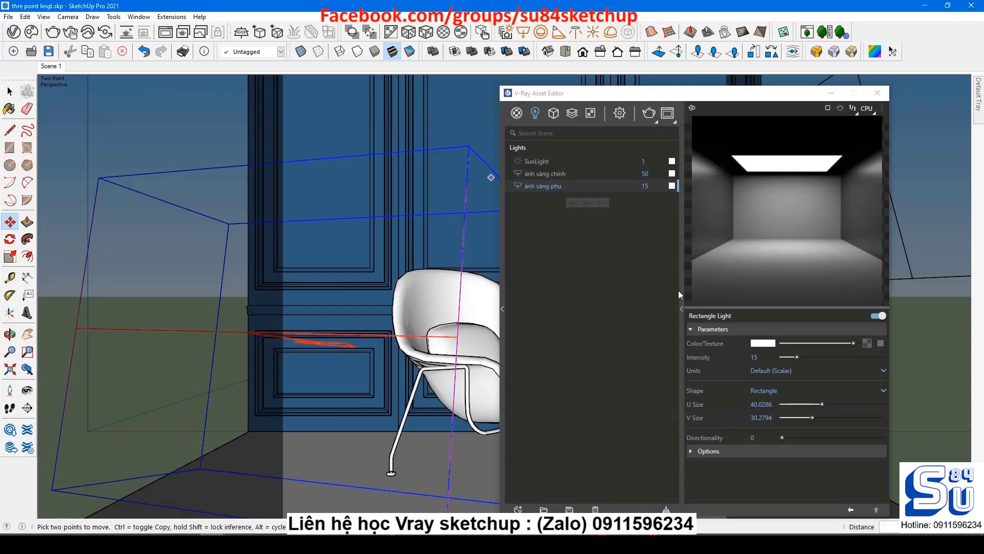
{"action": "left_click", "coordinate": [737, 451]}
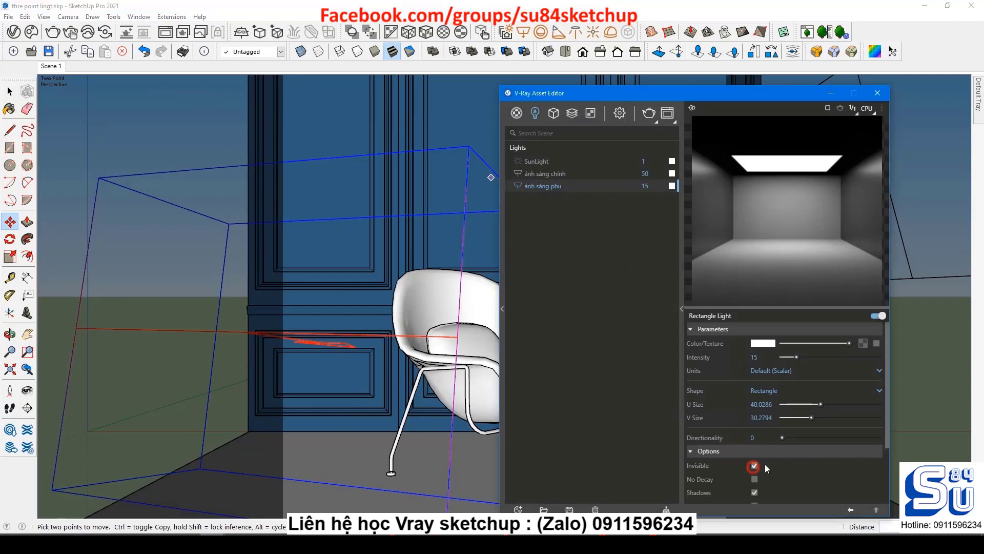
{"action": "scroll", "coordinate": [779, 463], "scroll_direction": "down", "scroll_amount": 3}
{"action": "left_click", "coordinate": [756, 454]}
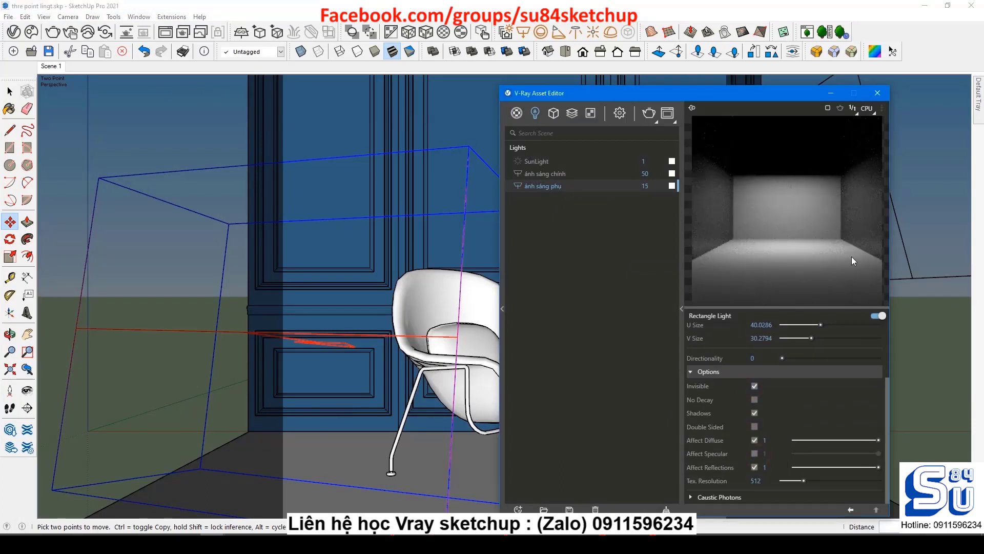
{"action": "left_click", "coordinate": [880, 93]}
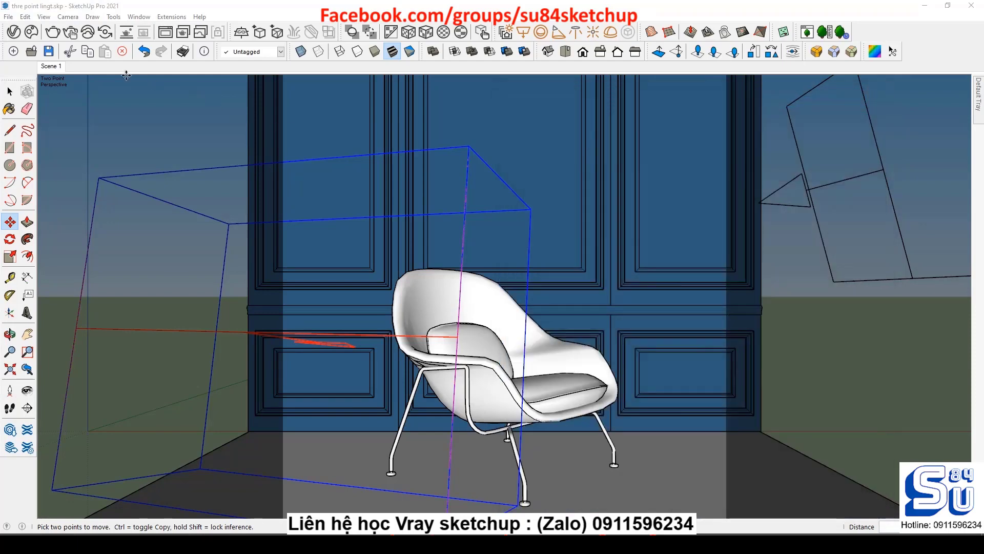
Step: Run a test render with both rectangle lights to check the fill light, and return to the model
{"action": "left_click", "coordinate": [53, 34]}
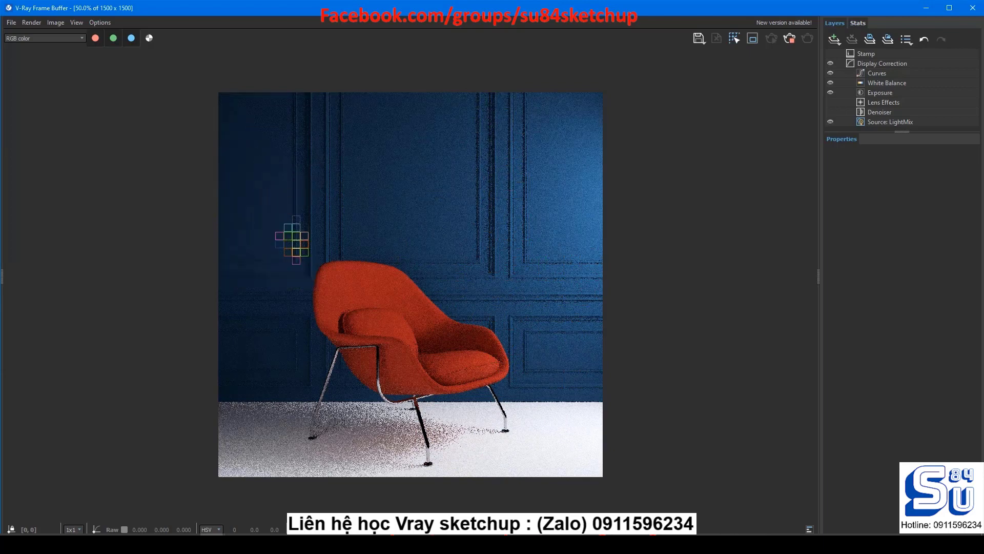
{"action": "left_click", "coordinate": [174, 501]}
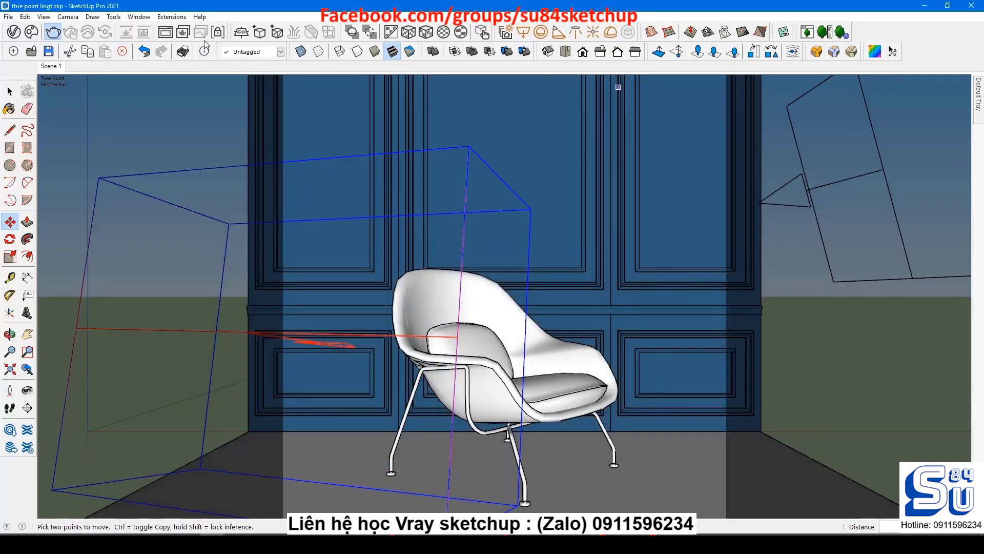
Step: Check the intensity of "ánh sáng phu" in the light list, and show the LightMix settings of the last render
{"action": "left_click", "coordinate": [14, 31]}
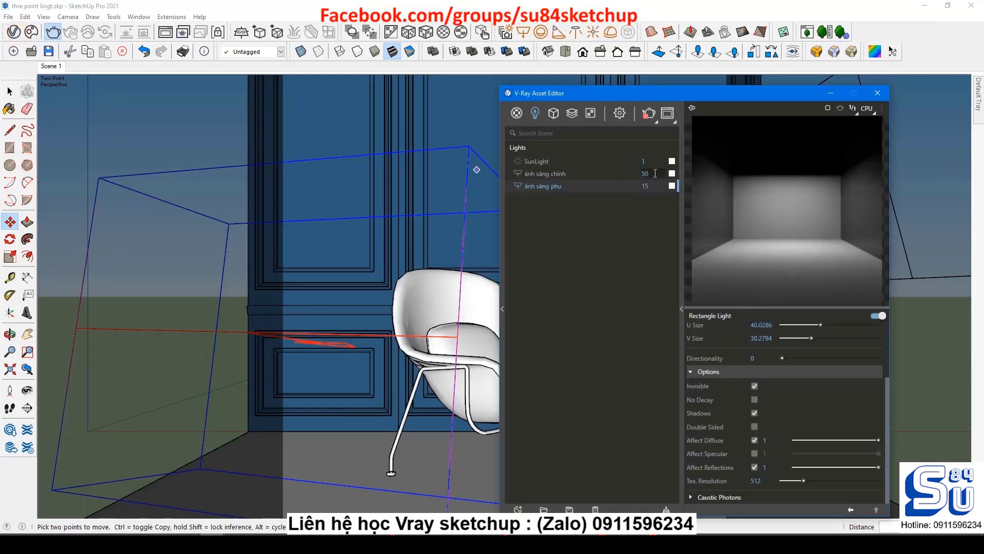
{"action": "left_click", "coordinate": [647, 185]}
{"action": "left_click", "coordinate": [652, 185]}
{"action": "mouse_move", "coordinate": [212, 545]}
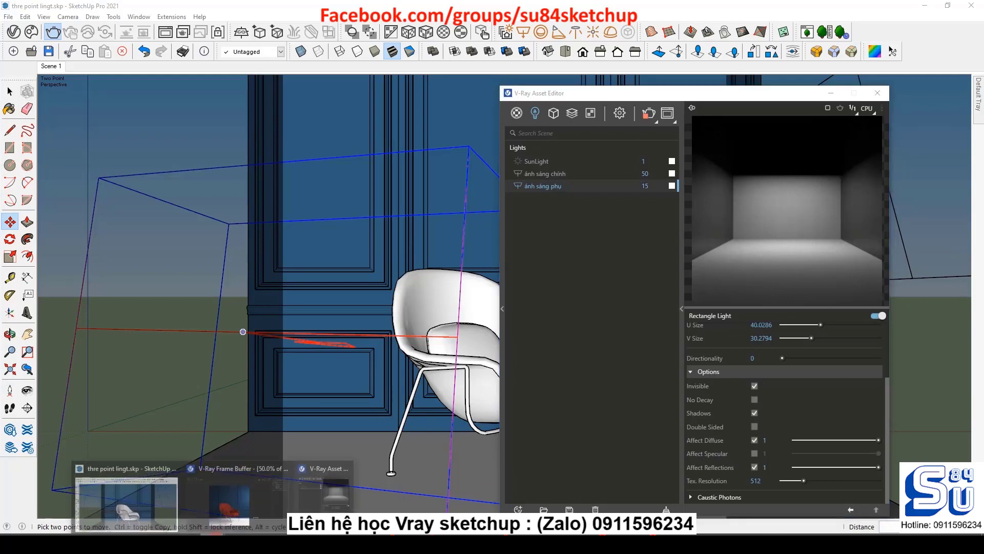
{"action": "left_click", "coordinate": [239, 500]}
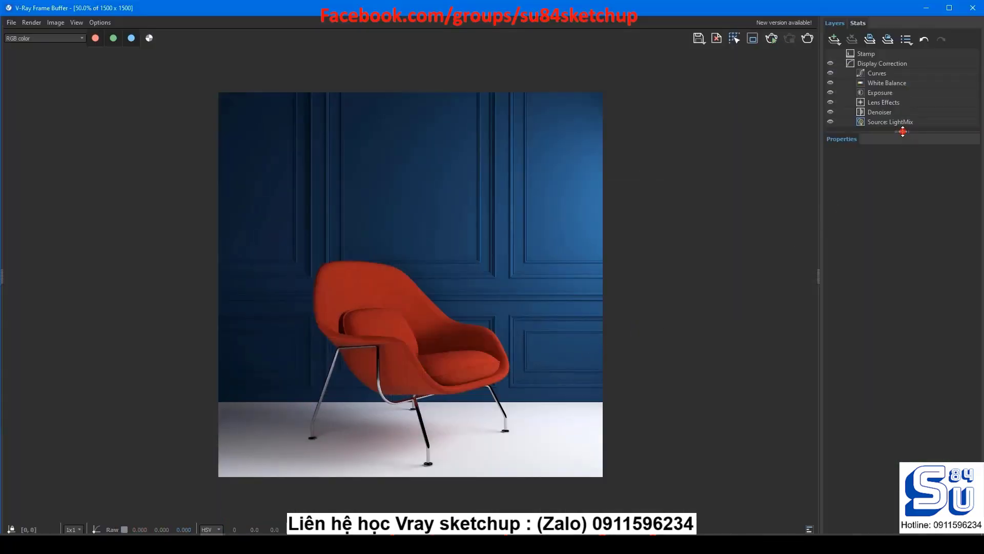
{"action": "left_click_drag", "start_coordinate": [902, 132], "coordinate": [904, 146]}
{"action": "left_click", "coordinate": [909, 117]}
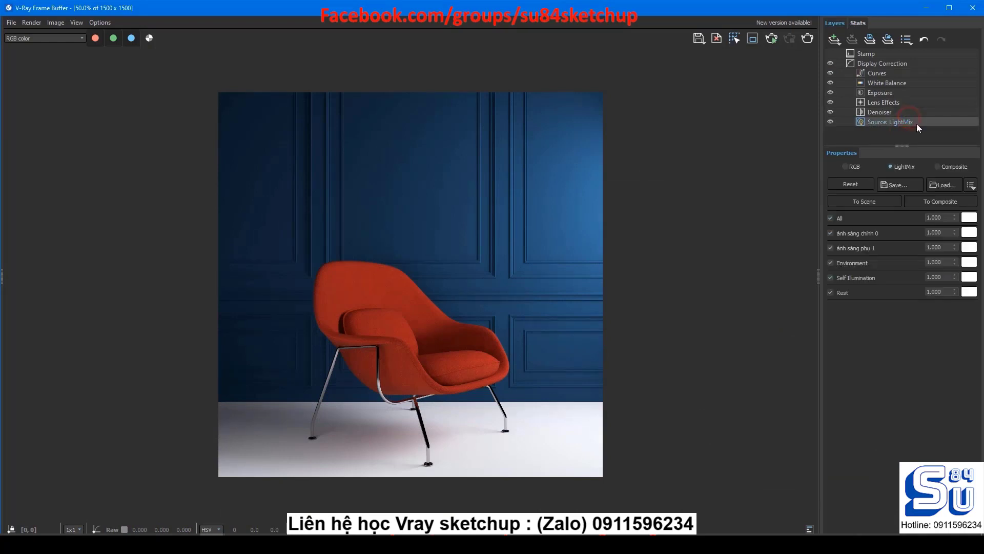
Step: Toggle "ánh sáng chính" and "ánh sáng phu" off and on in LightMix to compare each light's contribution
{"action": "left_click", "coordinate": [830, 233]}
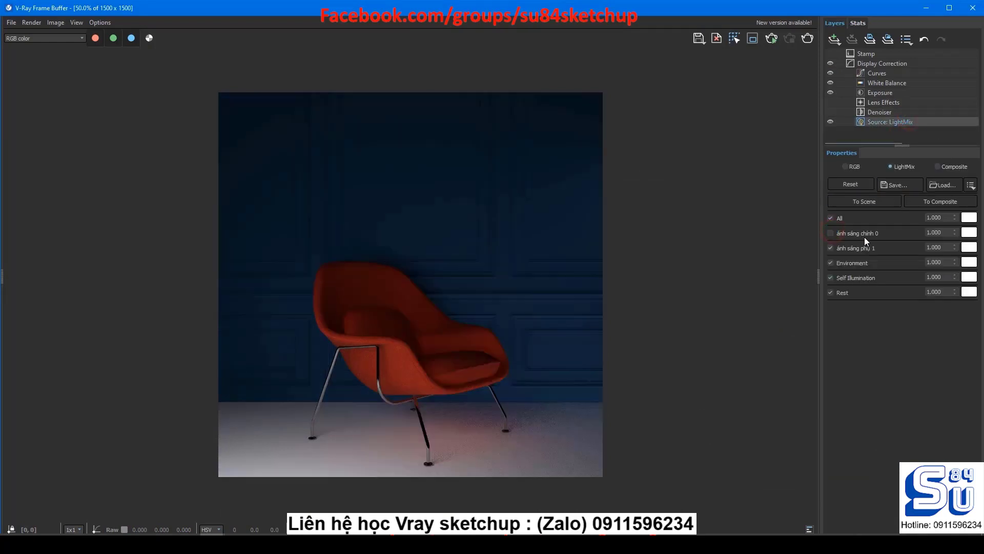
{"action": "left_click", "coordinate": [831, 249]}
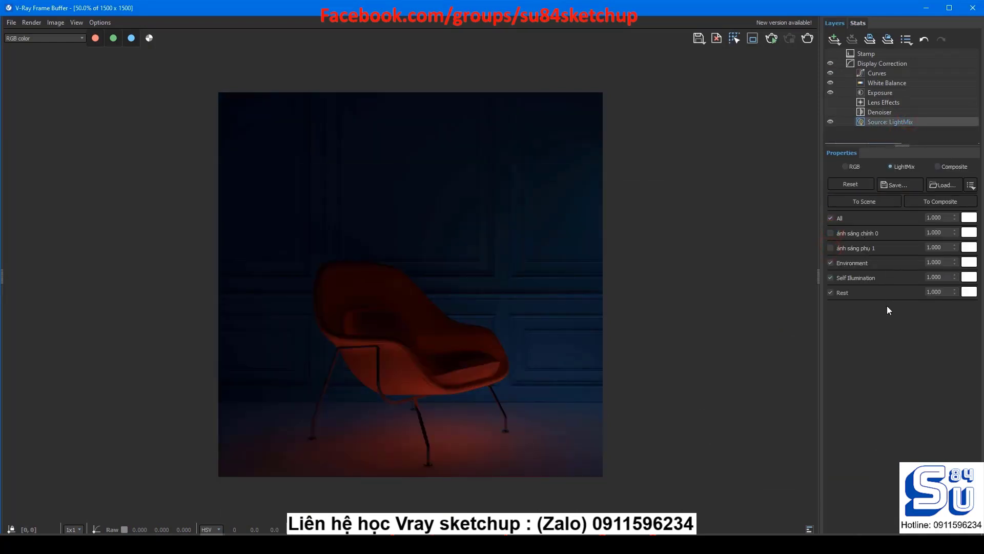
{"action": "left_click", "coordinate": [831, 232]}
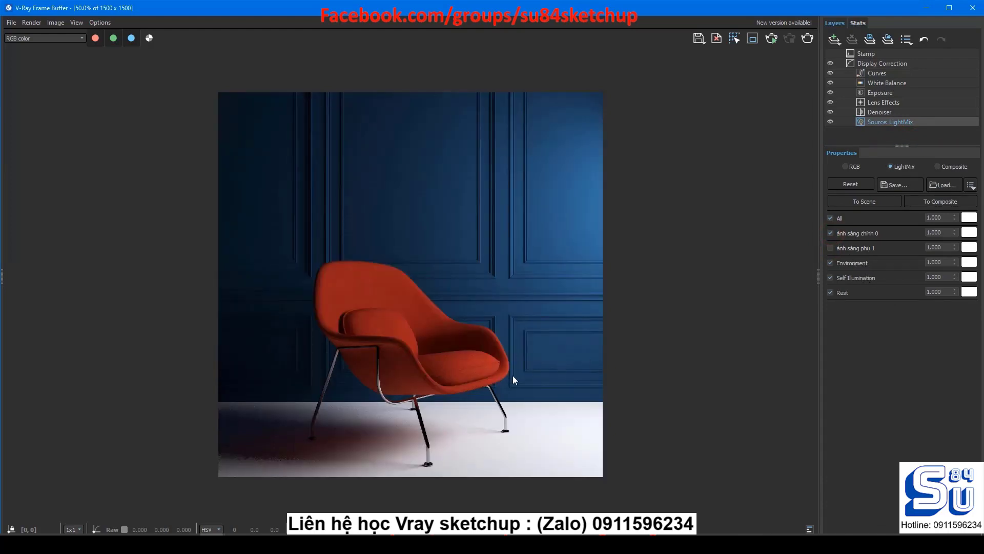
{"action": "left_click", "coordinate": [831, 248]}
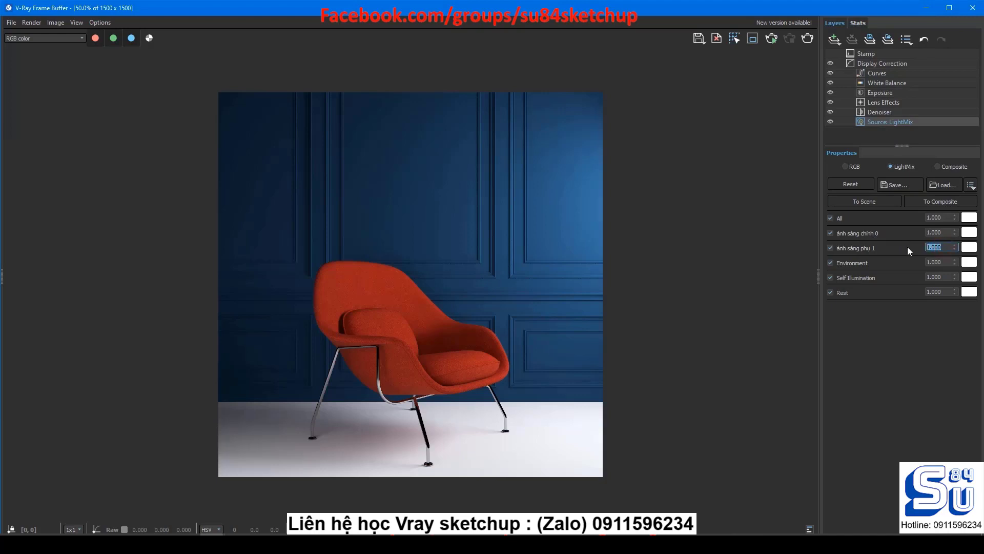
Step: Set the LightMix multiplier of "ánh sáng phu" to 1.3 and that of "ánh sáng chính" to 1.5
{"action": "type", "text": "3"}
{"action": "key", "text": "Return"}
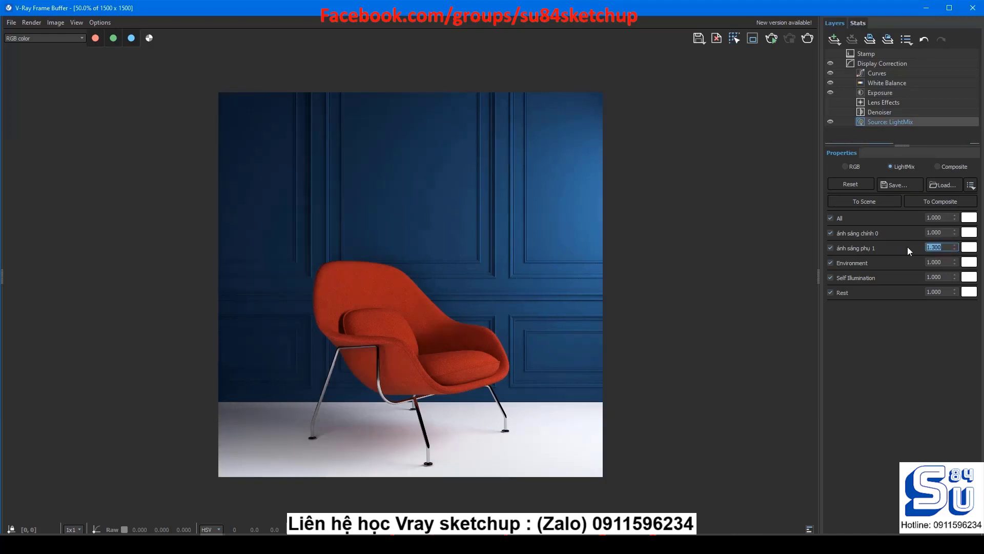
{"action": "left_click", "coordinate": [948, 233]}
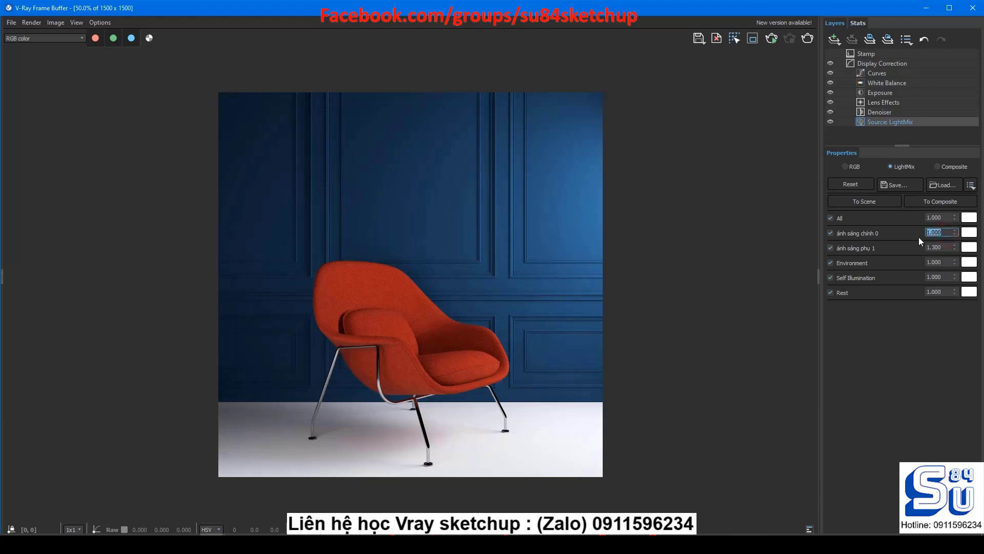
{"action": "type", "text": "1.5"}
{"action": "key", "text": "Return"}
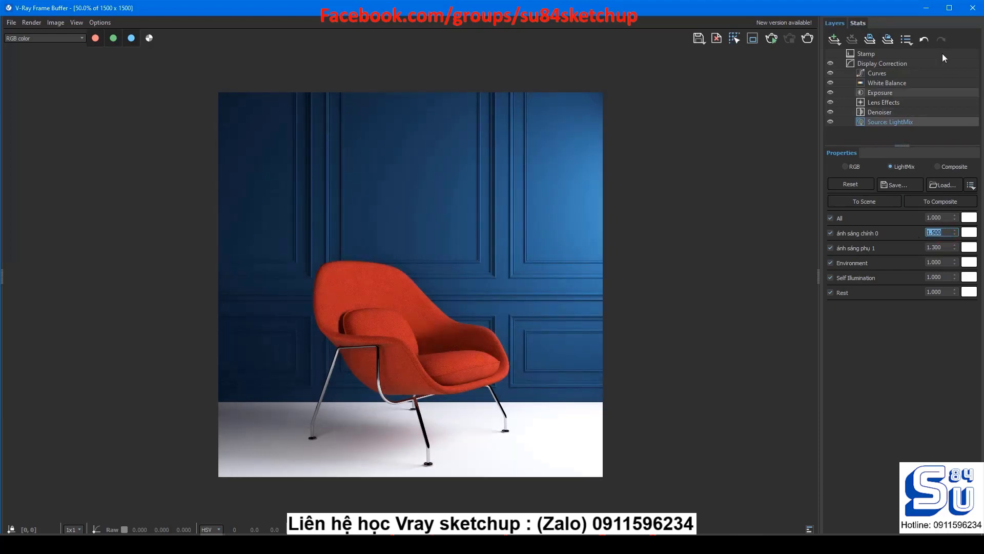
Step: Return to the model and move the main rectangle light about 0.07 m away from the panelled wall
{"action": "left_click", "coordinate": [927, 8]}
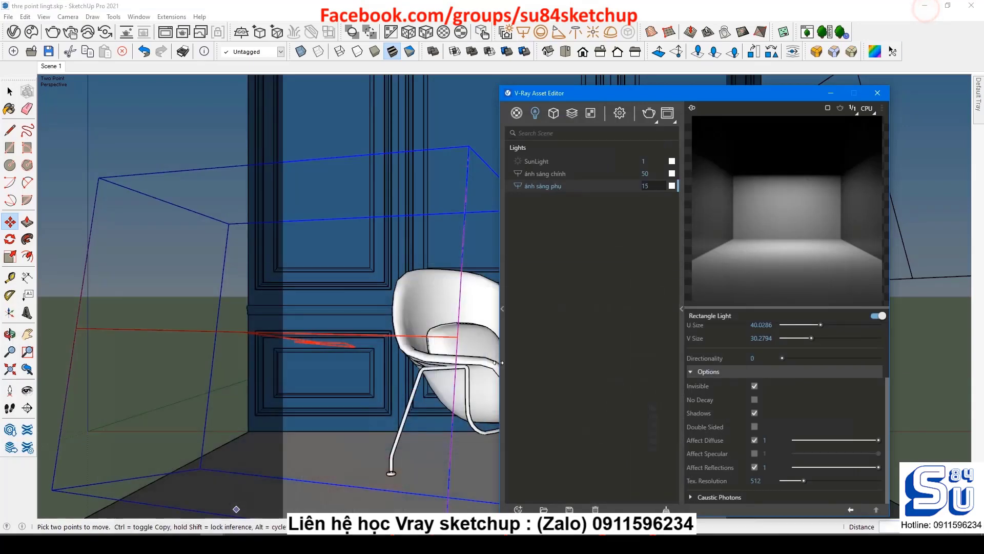
{"action": "left_click", "coordinate": [875, 93]}
{"action": "scroll", "coordinate": [253, 501], "scroll_direction": "down", "scroll_amount": 6}
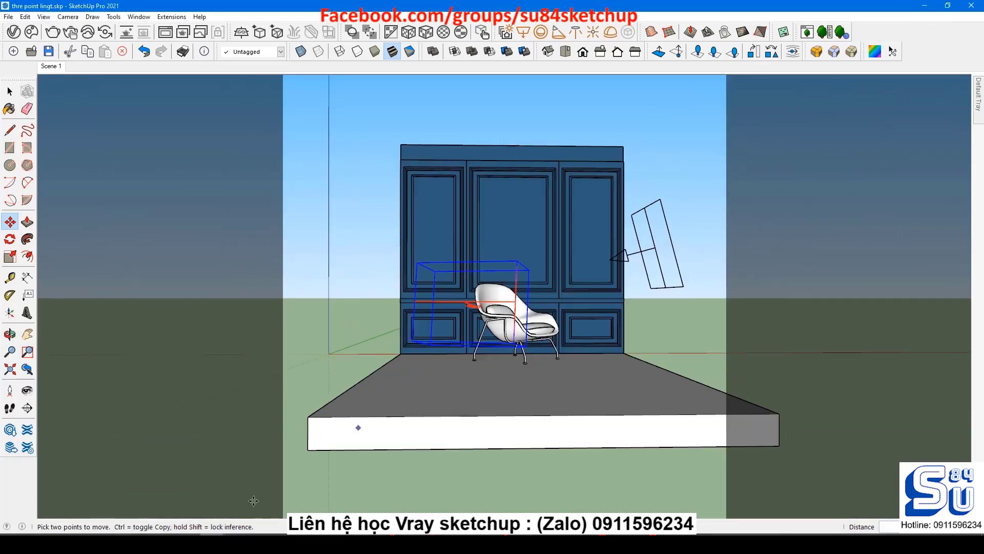
{"action": "middle_click_drag", "start_coordinate": [254, 501], "coordinate": [330, 443]}
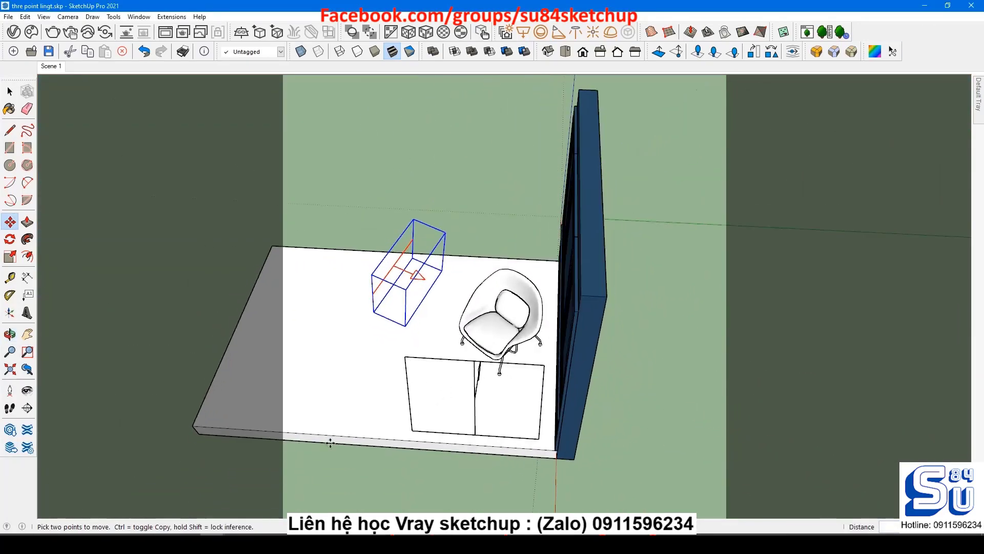
{"action": "scroll", "coordinate": [508, 413], "scroll_direction": "up", "scroll_amount": 3}
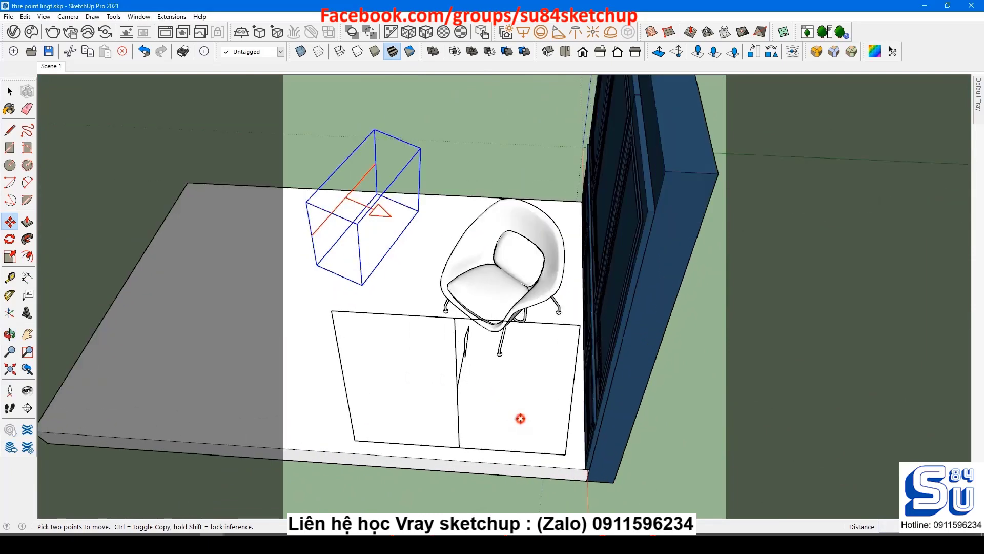
{"action": "key", "text": "space"}
{"action": "left_click", "coordinate": [491, 449]}
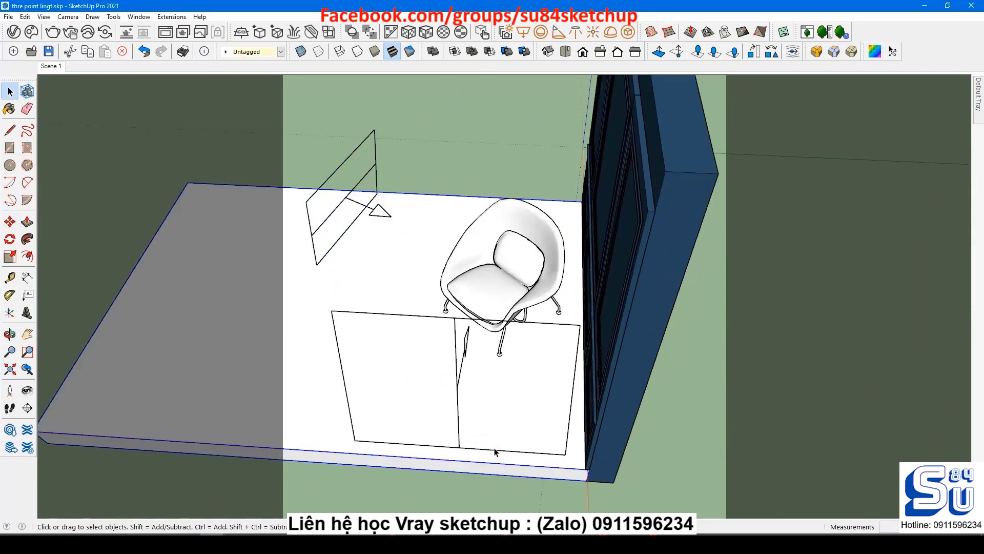
{"action": "left_click", "coordinate": [497, 453]}
{"action": "scroll", "coordinate": [512, 442], "scroll_direction": "up", "scroll_amount": 2}
{"action": "key", "text": "m"}
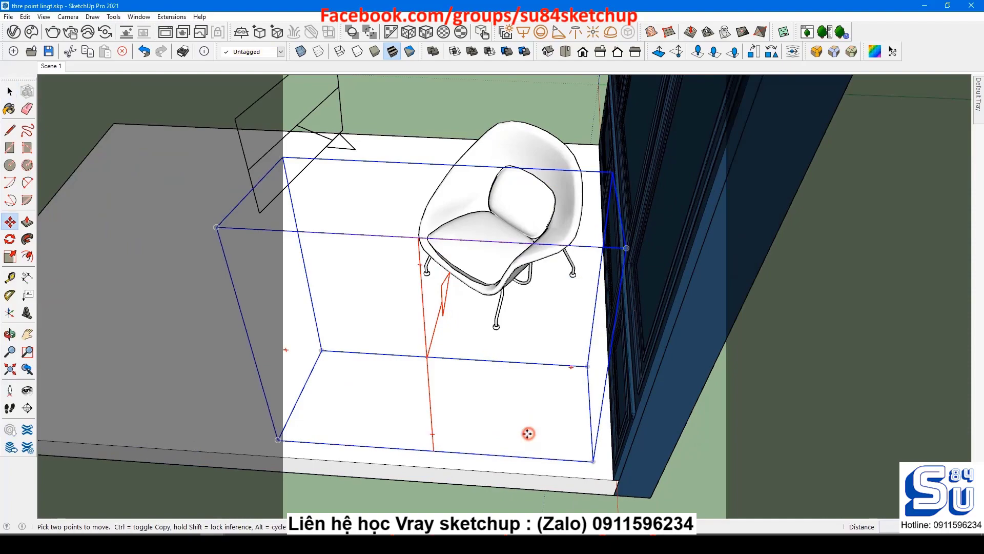
{"action": "left_click_drag", "start_coordinate": [524, 433], "coordinate": [515, 433]}
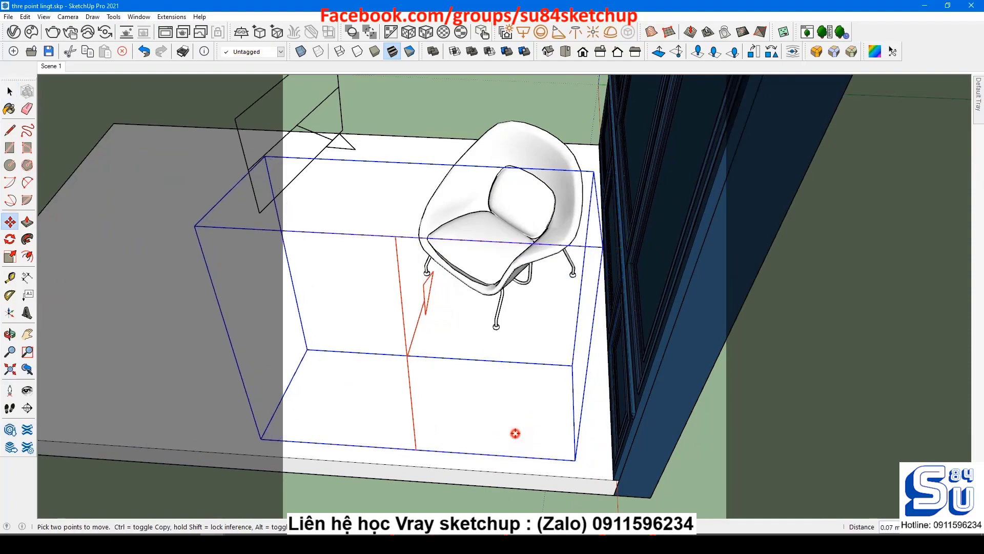
{"action": "left_click", "coordinate": [515, 433]}
{"action": "scroll", "coordinate": [589, 429], "scroll_direction": "down", "scroll_amount": 3}
{"action": "key", "text": "space"}
Step: Draw a third V-Ray Rectangle Light as a narrow strip on the floor between the armchair and the panelled wall
{"action": "scroll", "coordinate": [497, 398], "scroll_direction": "down", "scroll_amount": 3}
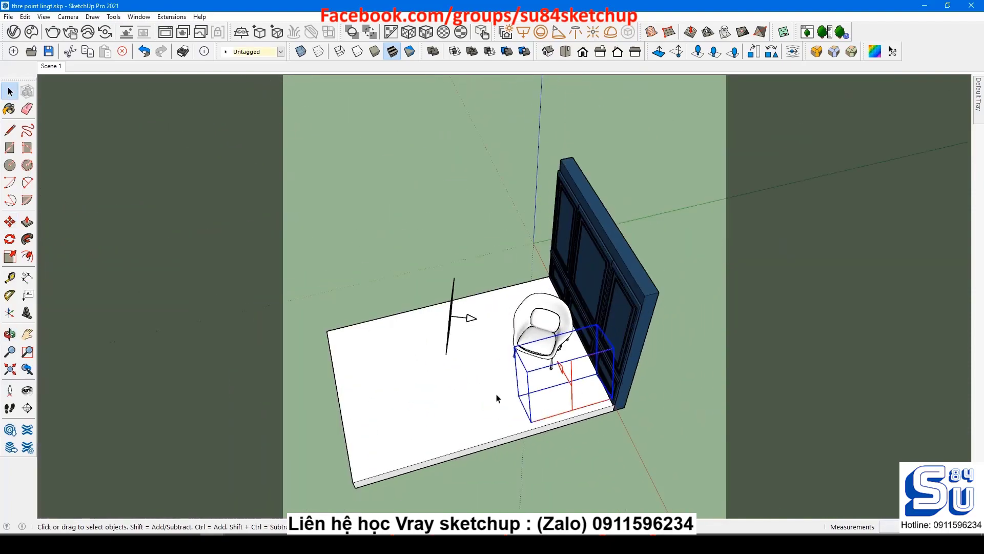
{"action": "middle_click_drag", "start_coordinate": [496, 398], "coordinate": [504, 270]}
{"action": "scroll", "coordinate": [503, 269], "scroll_direction": "up", "scroll_amount": 3}
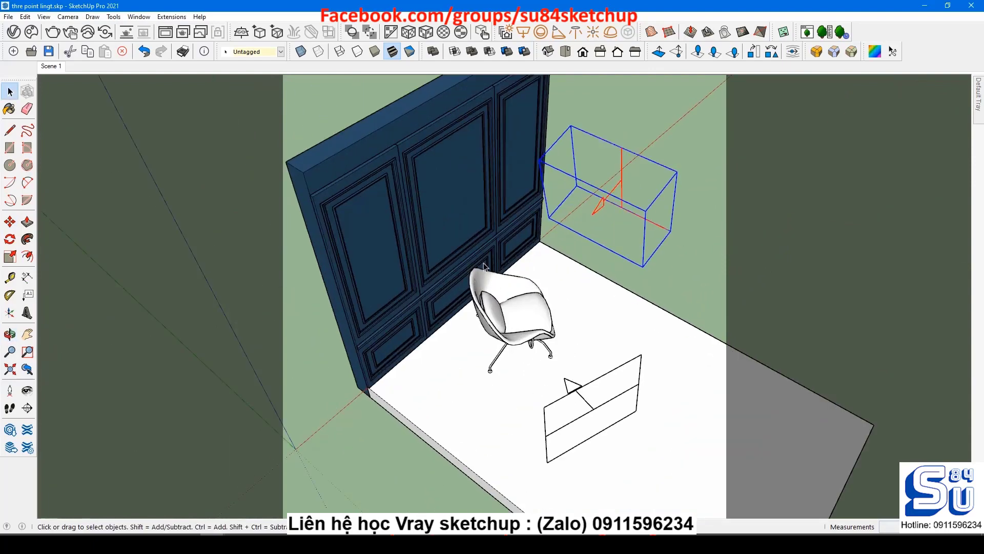
{"action": "middle_click_drag", "start_coordinate": [483, 336], "coordinate": [476, 297]}
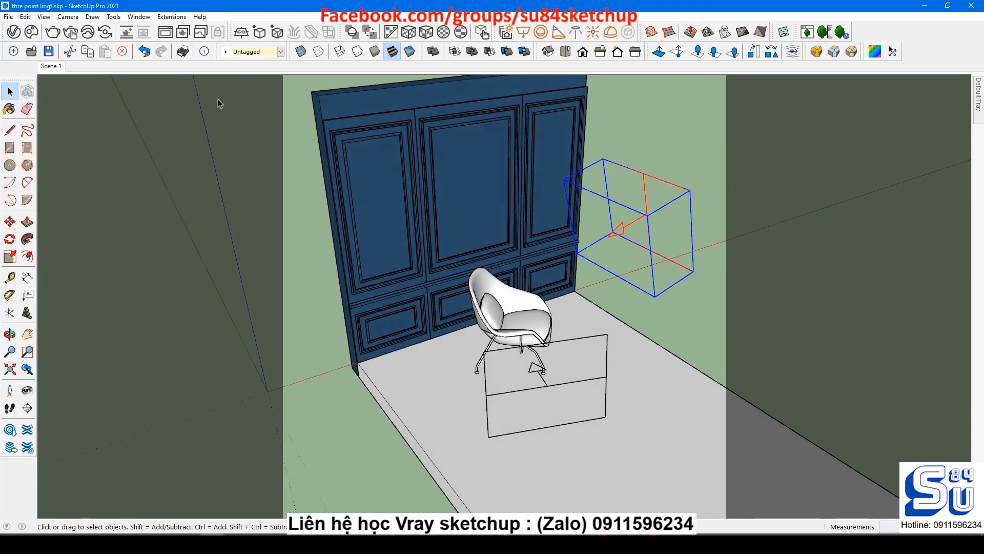
{"action": "left_click", "coordinate": [524, 32]}
{"action": "scroll", "coordinate": [435, 328], "scroll_direction": "up", "scroll_amount": 3}
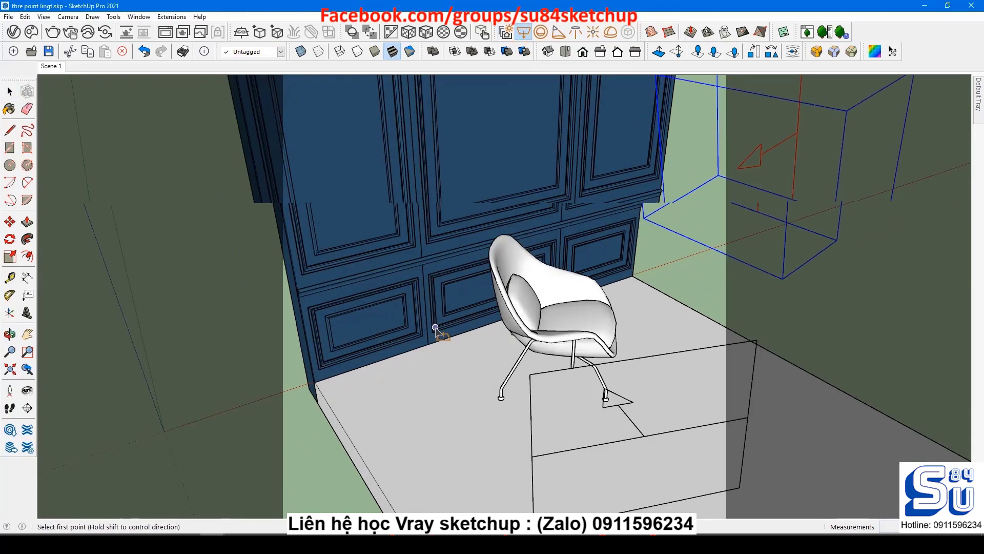
{"action": "scroll", "coordinate": [436, 328], "scroll_direction": "up", "scroll_amount": 1}
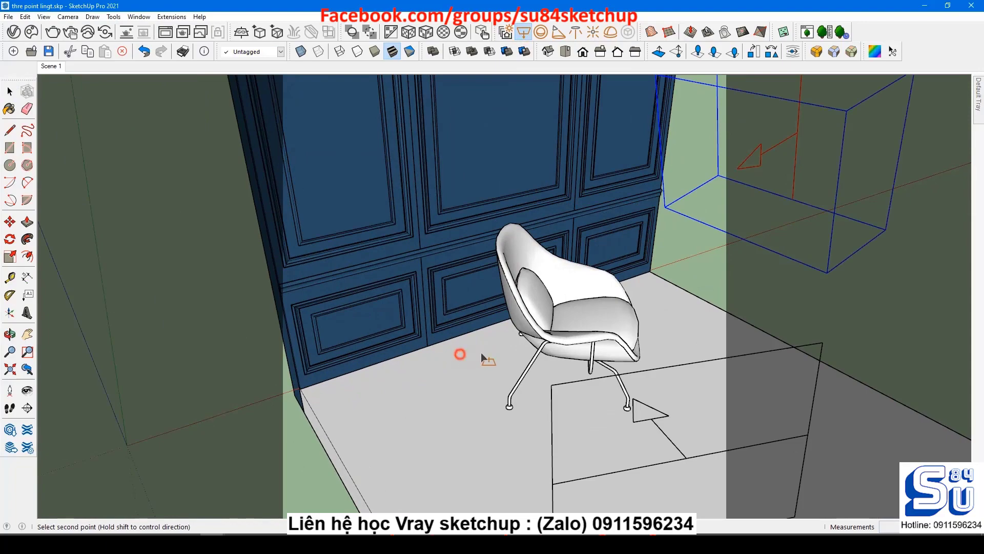
{"action": "middle_click_drag", "start_coordinate": [481, 353], "coordinate": [328, 349]}
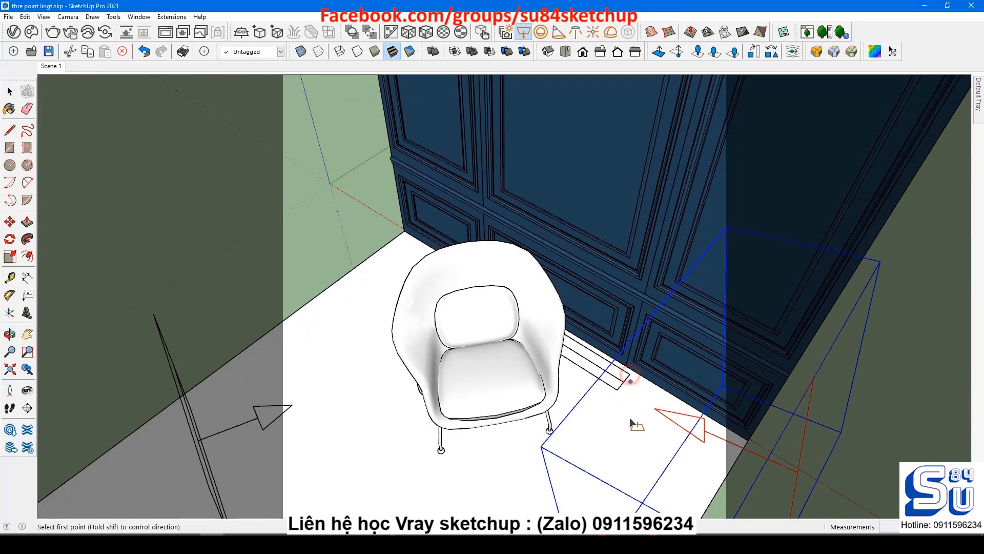
Step: Rotate the new strip light upright so that it points horizontally from the wall at the back of the armchair
{"action": "middle_click_drag", "start_coordinate": [630, 419], "coordinate": [764, 348]}
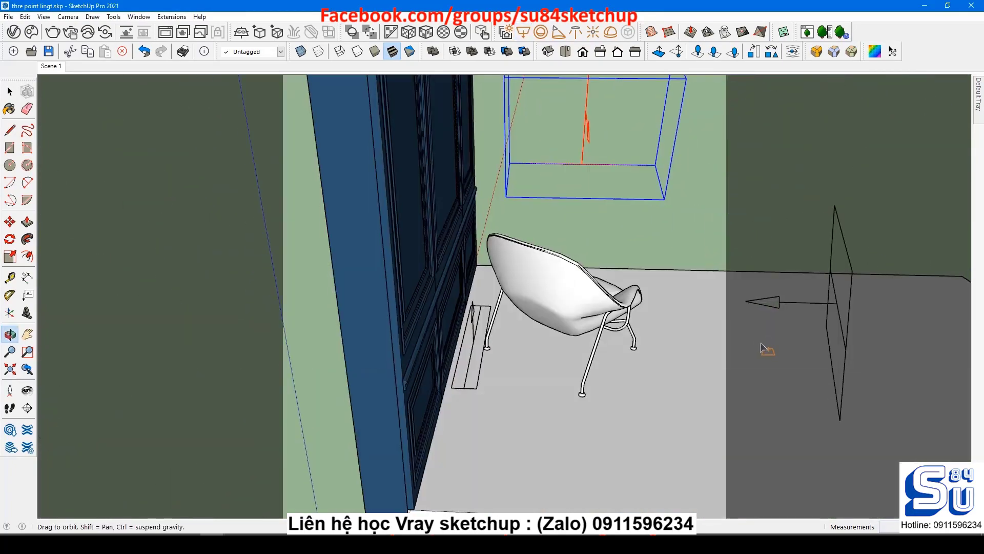
{"action": "key", "text": "space"}
{"action": "left_click", "coordinate": [468, 338]}
{"action": "scroll", "coordinate": [468, 344], "scroll_direction": "up", "scroll_amount": 3}
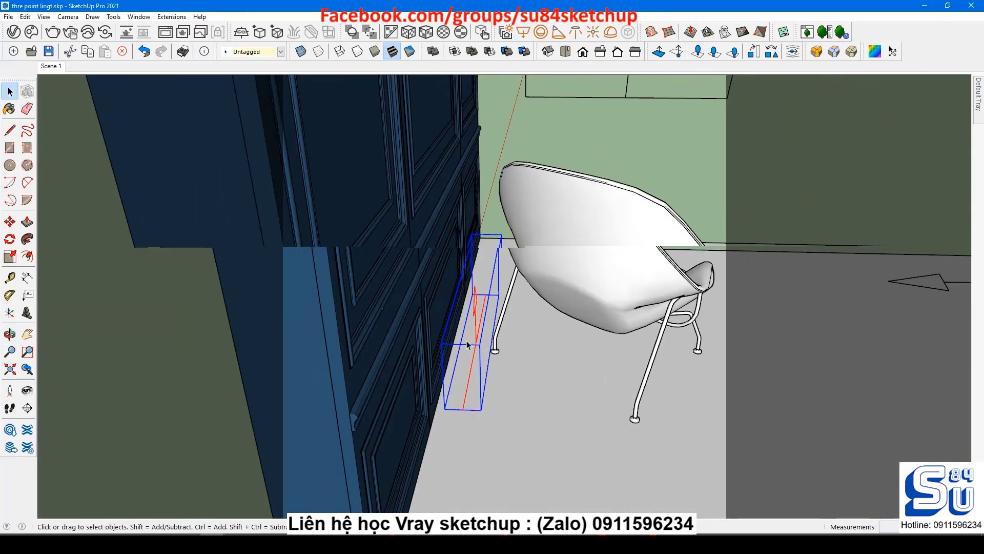
{"action": "key", "text": "q"}
{"action": "left_click", "coordinate": [459, 354]}
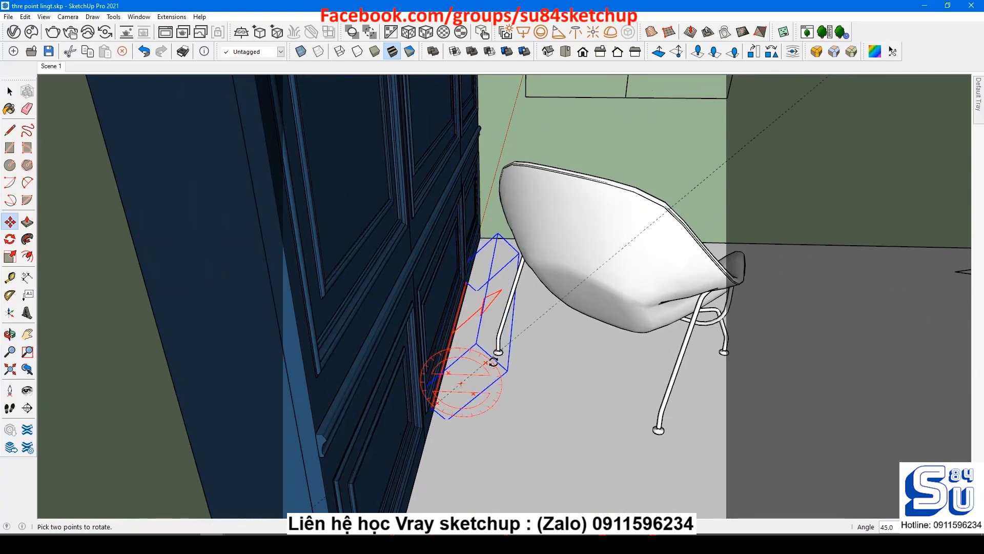
{"action": "left_click", "coordinate": [516, 385]}
{"action": "key", "text": "space"}
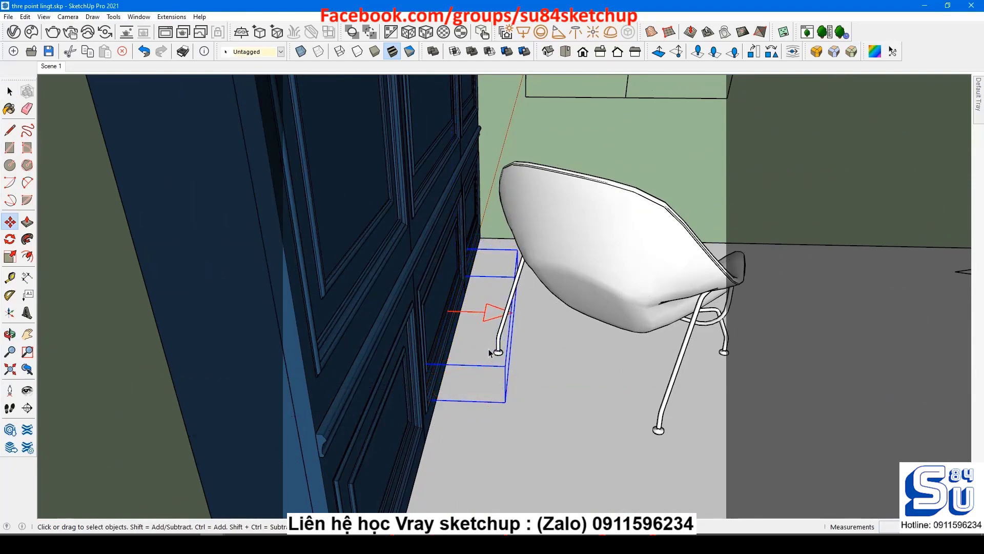
Step: Move the new light slightly away from the wall, and scale its height up to about the armchair's height
{"action": "key", "text": "m"}
{"action": "left_click", "coordinate": [466, 425]}
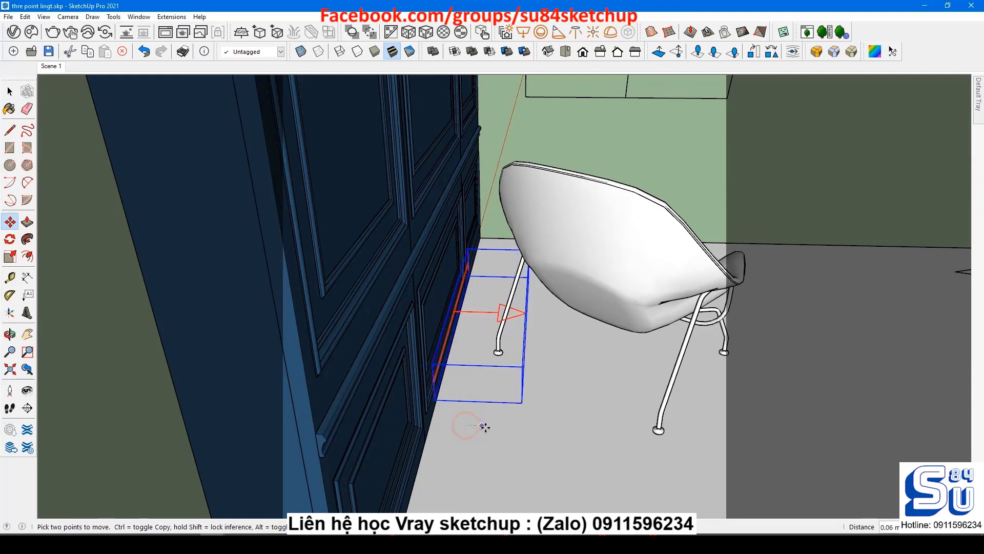
{"action": "left_click", "coordinate": [486, 381]}
{"action": "key", "text": "s"}
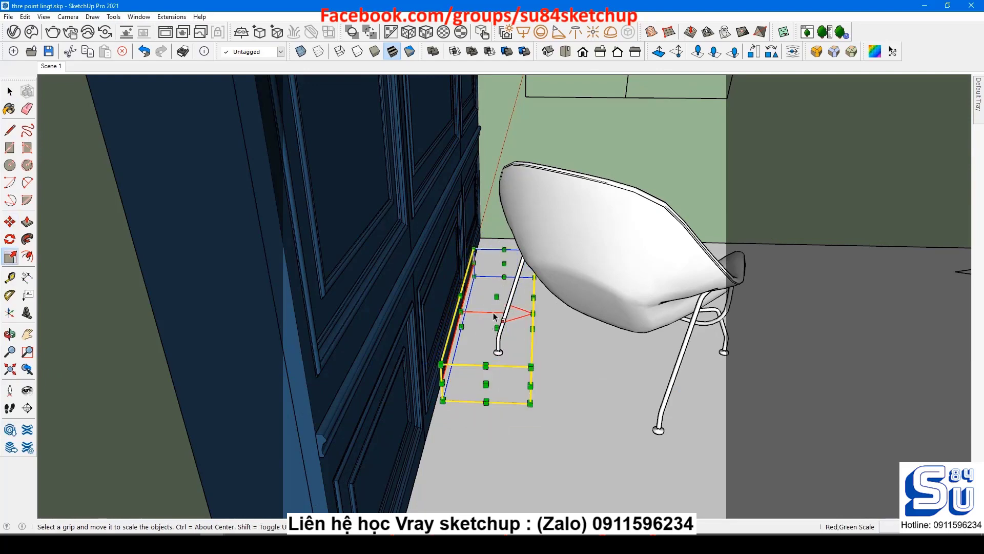
{"action": "left_click_drag", "start_coordinate": [497, 326], "coordinate": [497, 160]}
{"action": "middle_click_drag", "start_coordinate": [472, 362], "coordinate": [595, 484]}
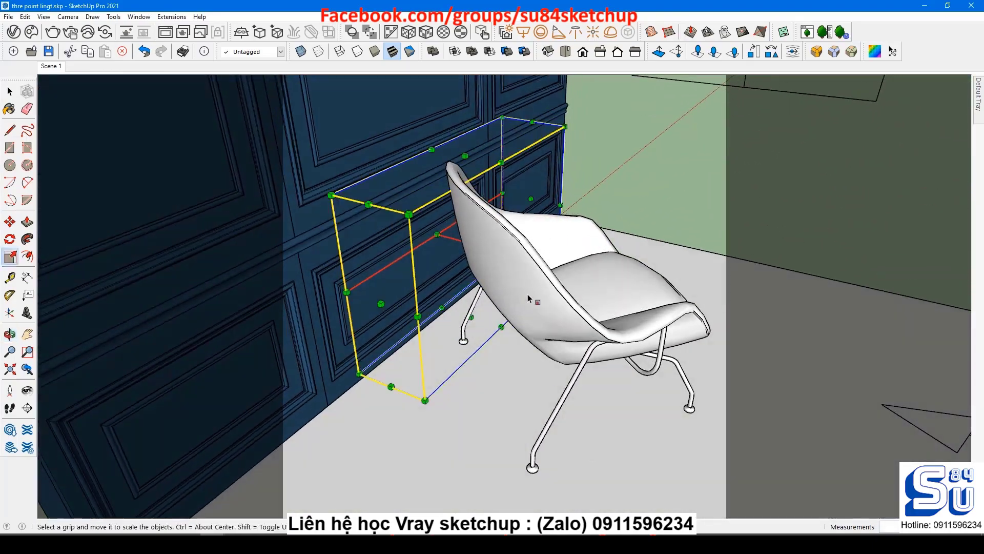
{"action": "left_click_drag", "start_coordinate": [465, 155], "coordinate": [455, 110]}
Step: Reposition the enlarged light behind the armchair, check its placement, and open its settings in the V-Ray Asset Editor
{"action": "middle_click_drag", "start_coordinate": [455, 109], "coordinate": [486, 397]}
{"action": "scroll", "coordinate": [421, 368], "scroll_direction": "up", "scroll_amount": 2}
{"action": "left_click", "coordinate": [464, 365]}
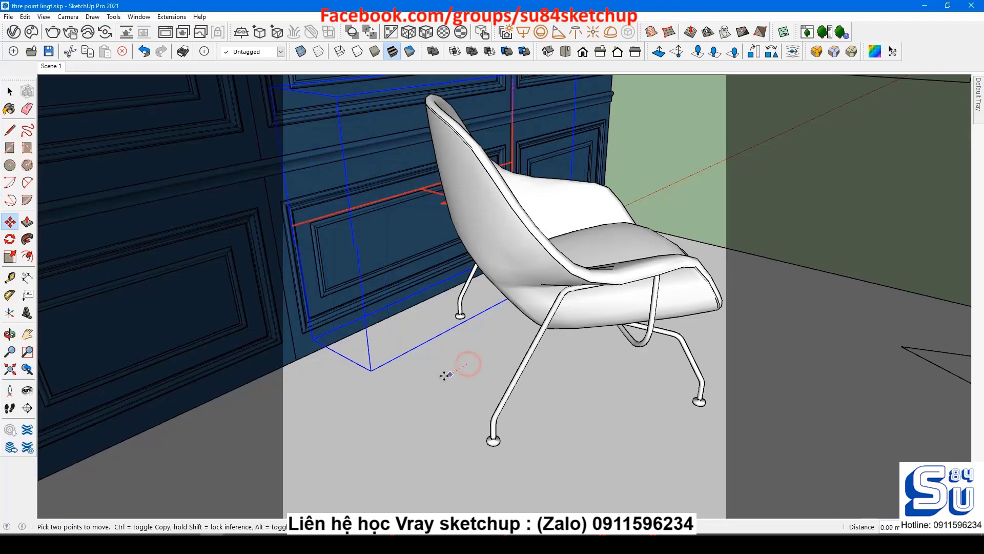
{"action": "middle_click_drag", "start_coordinate": [419, 389], "coordinate": [428, 282]}
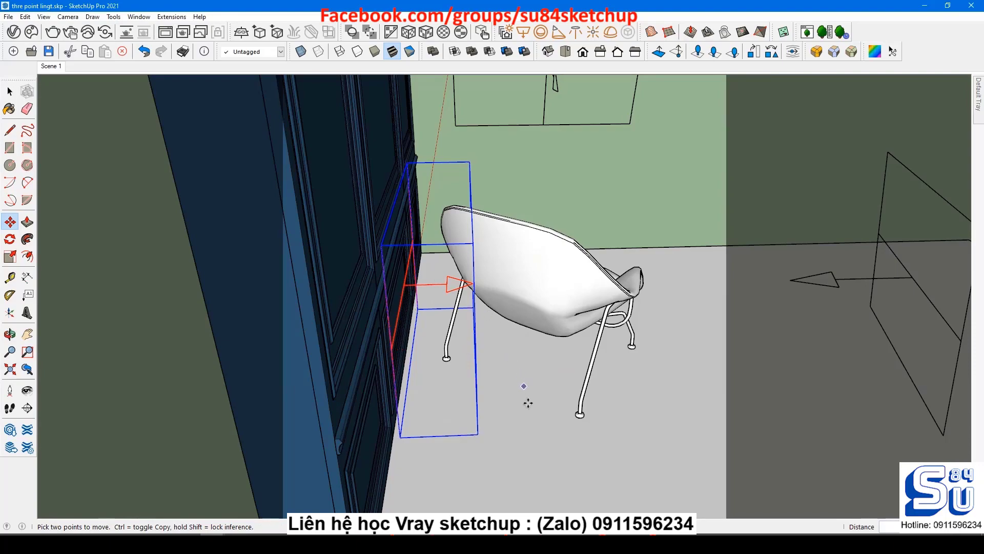
{"action": "middle_click_drag", "start_coordinate": [528, 403], "coordinate": [414, 355]}
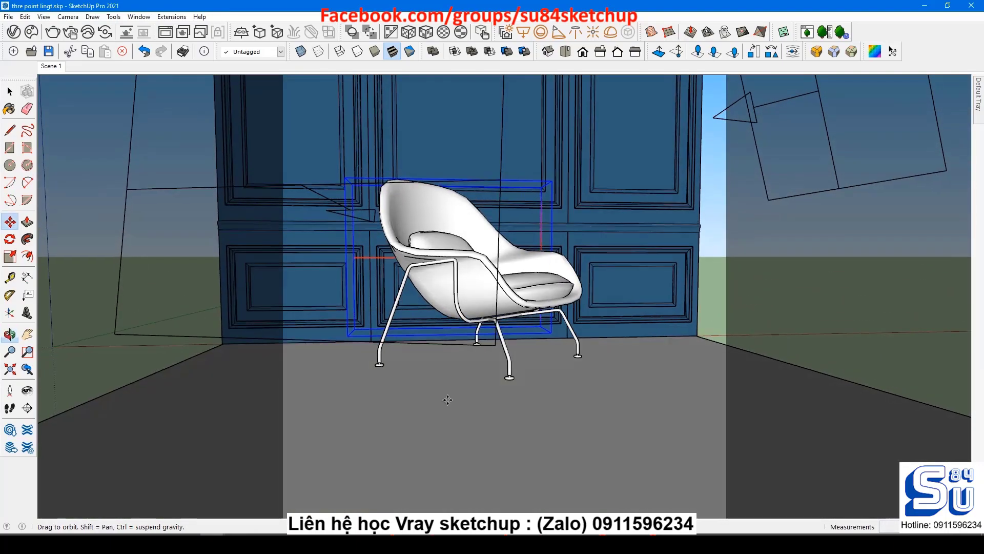
{"action": "left_click", "coordinate": [11, 34]}
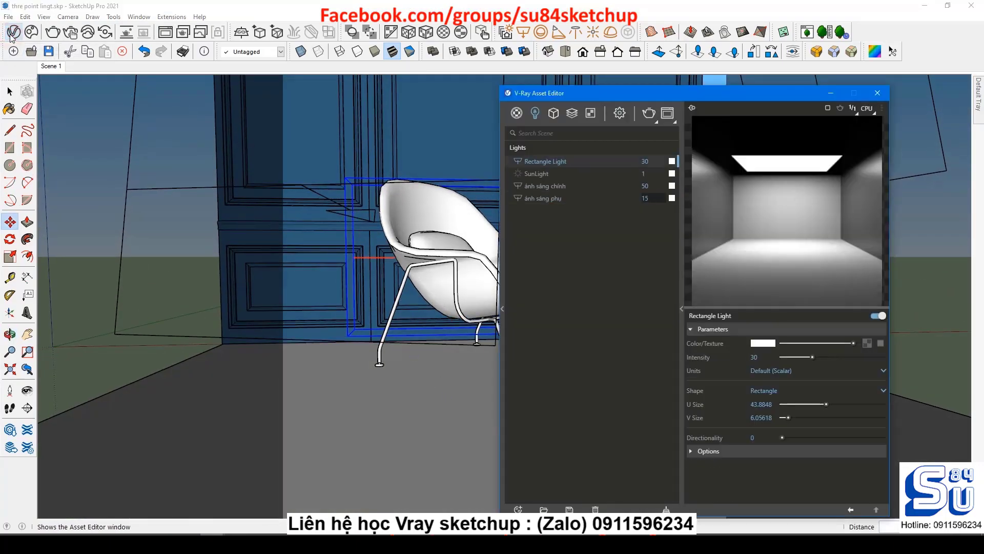
Step: Rename the new rectangle light as "back light" and set its intensity to 15
{"action": "double_click", "coordinate": [592, 160]}
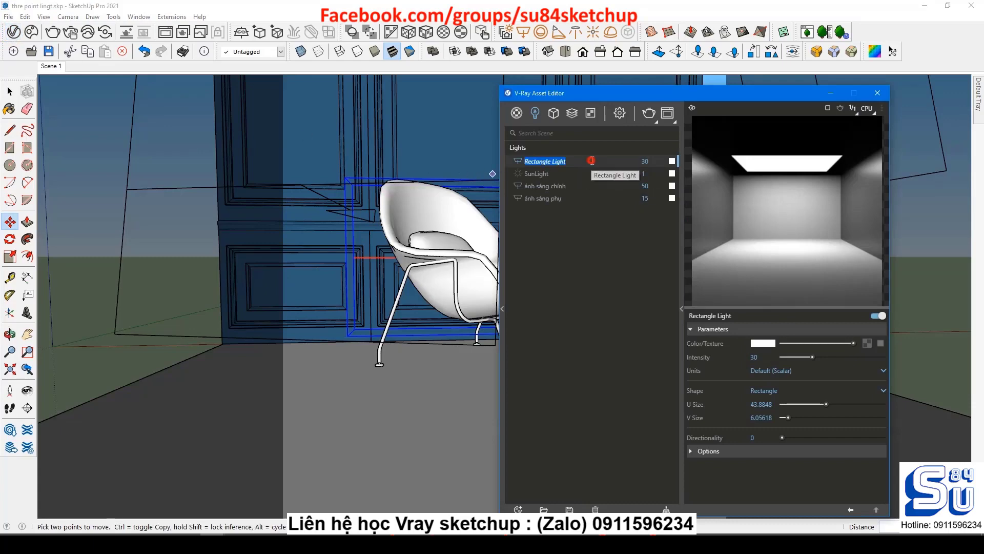
{"action": "type", "text": "back light"}
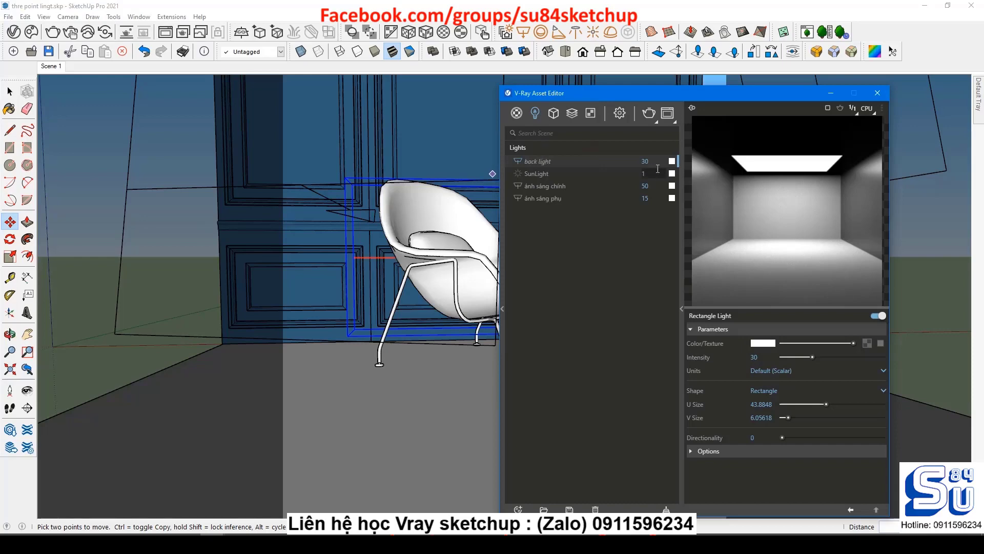
{"action": "double_click", "coordinate": [641, 162]}
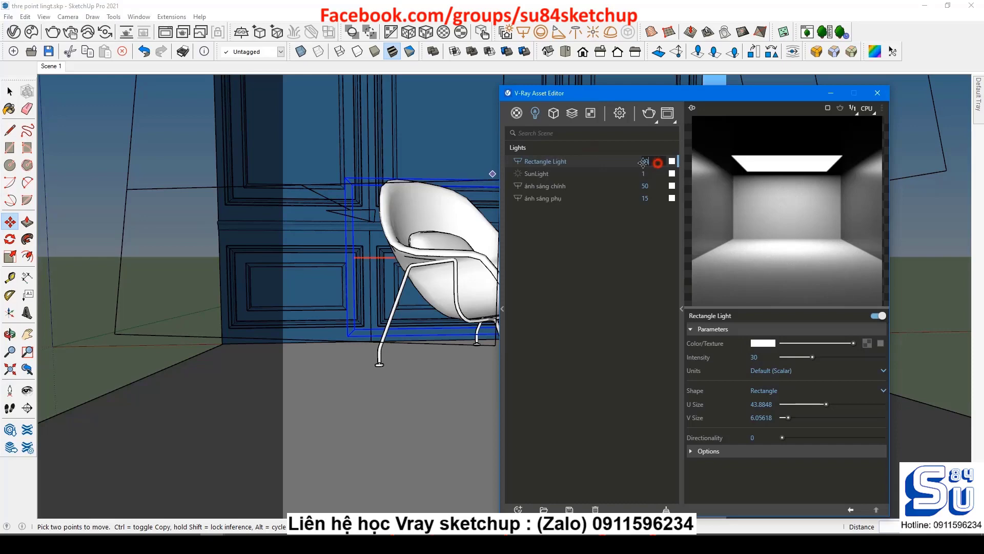
{"action": "type", "text": "15"}
{"action": "key", "text": "Return"}
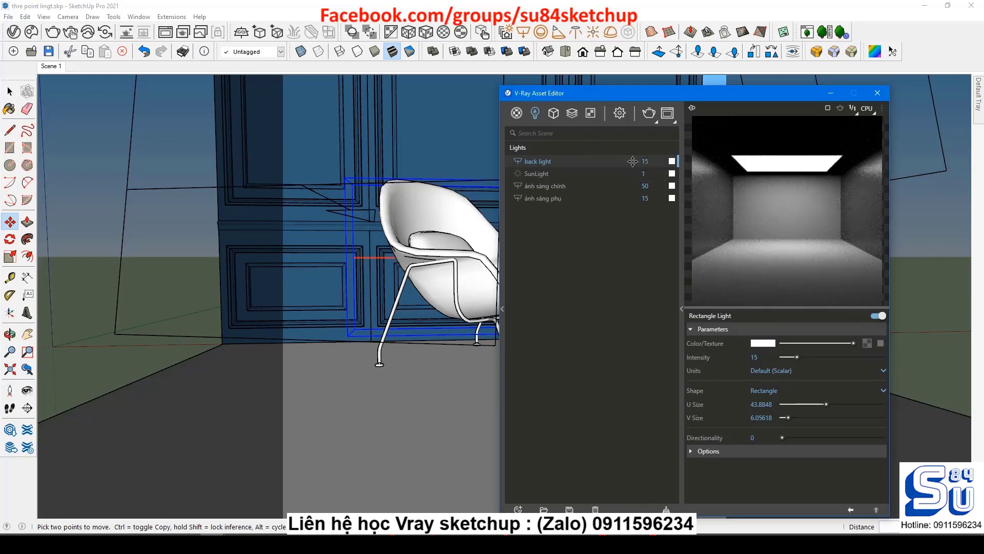
Step: Make the back light invisible and turn off Affect Specular, matching the options of "ánh sáng phụ", and close the Asset Editor
{"action": "double_click", "coordinate": [641, 162]}
{"action": "double_click", "coordinate": [645, 198]}
{"action": "scroll", "coordinate": [712, 325], "scroll_direction": "down", "scroll_amount": 2}
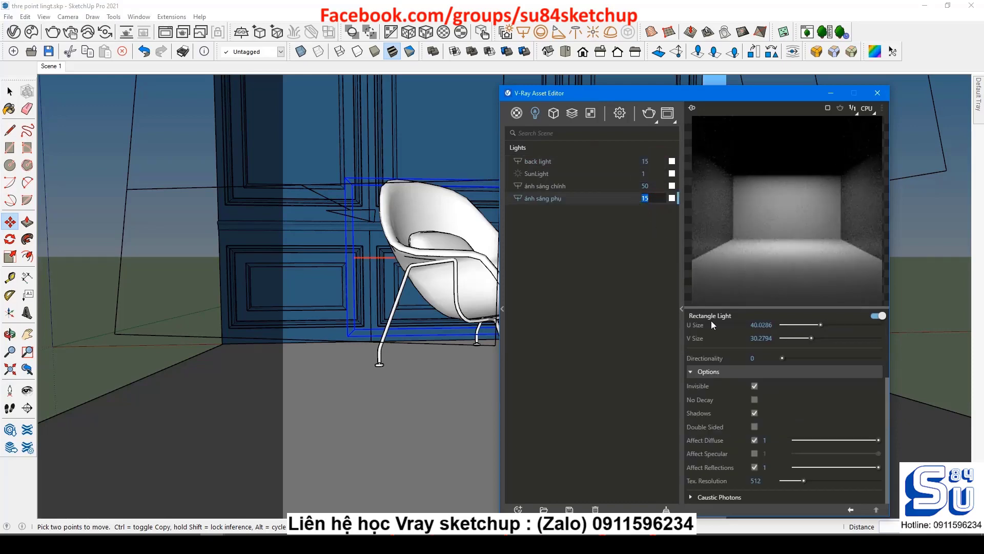
{"action": "left_click", "coordinate": [562, 163]}
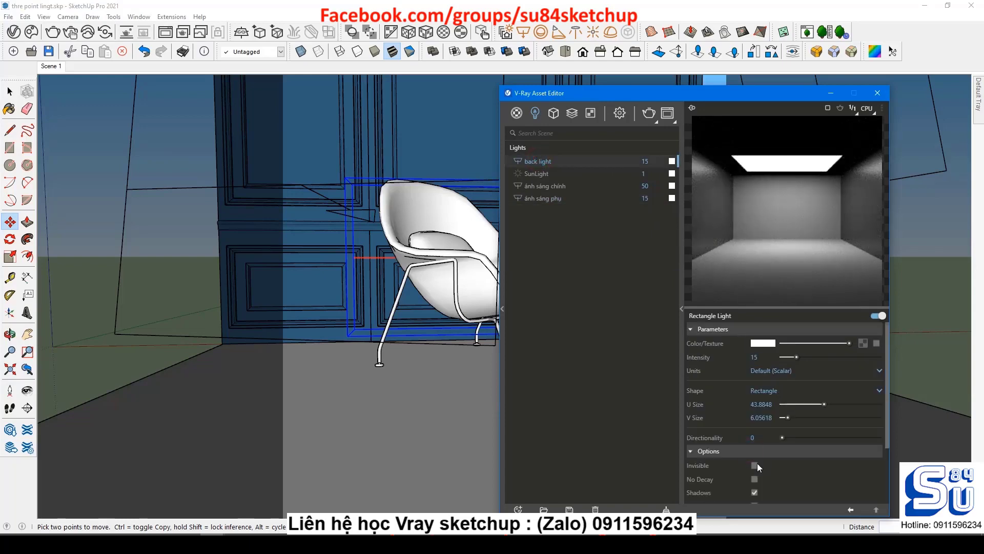
{"action": "left_click", "coordinate": [755, 465]}
{"action": "scroll", "coordinate": [774, 460], "scroll_direction": "down", "scroll_amount": 2}
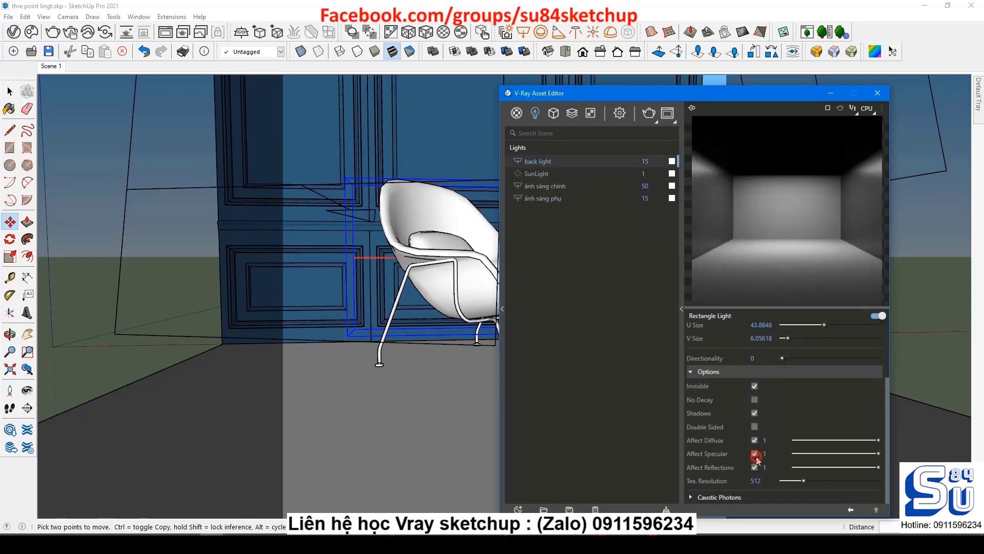
{"action": "left_click", "coordinate": [878, 93]}
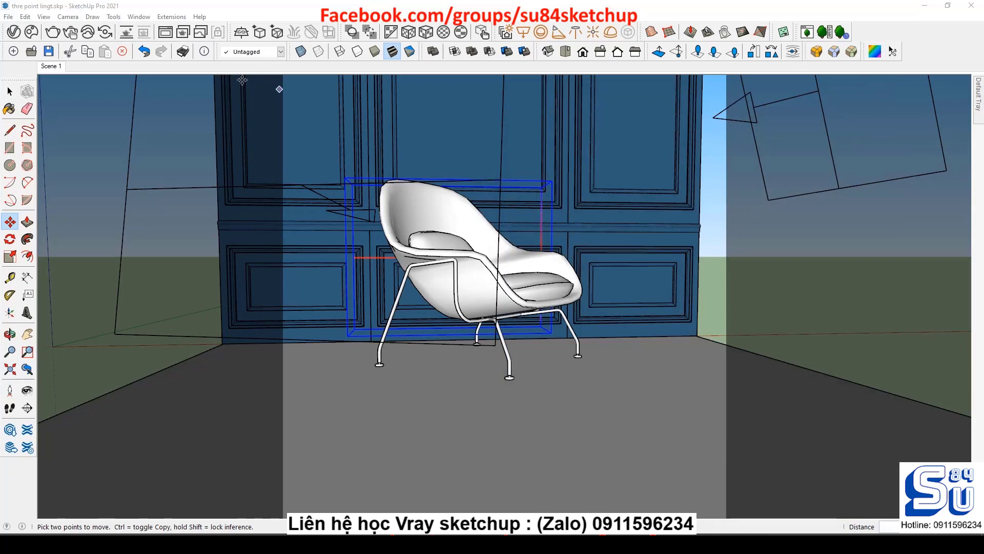
Step: Restore the Scene 1 camera view and render the armchair from it with all three lights
{"action": "left_click", "coordinate": [52, 32]}
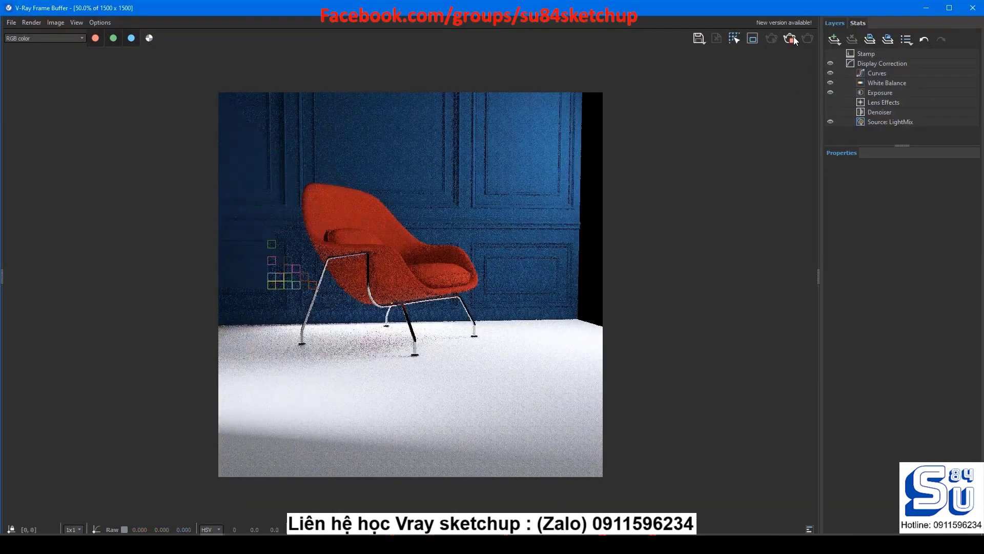
{"action": "left_click", "coordinate": [973, 8]}
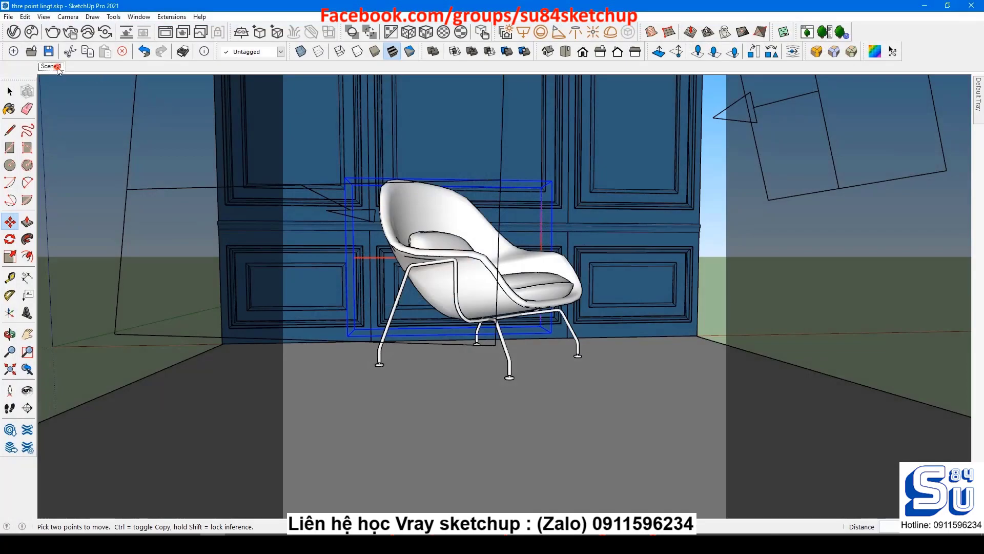
{"action": "left_click", "coordinate": [52, 66]}
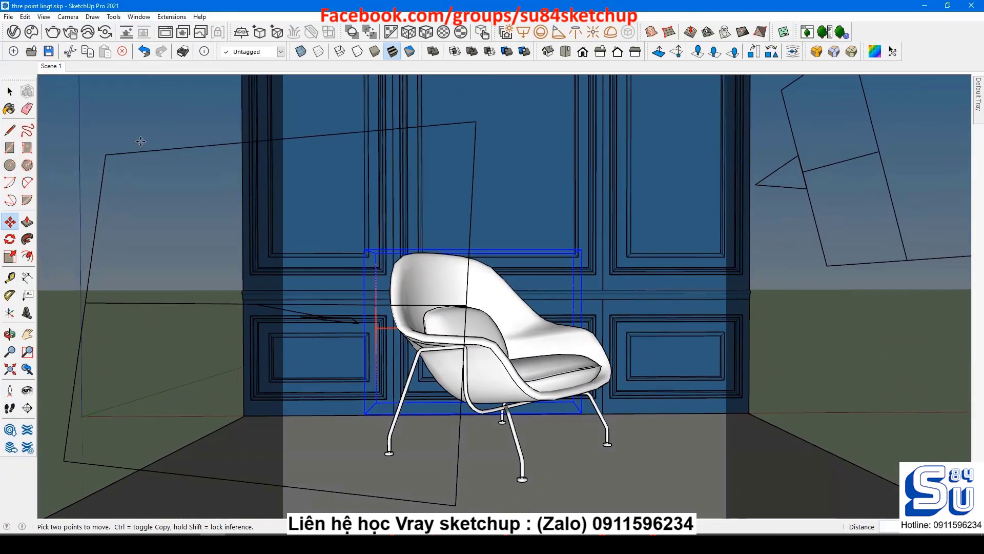
{"action": "left_click", "coordinate": [53, 34]}
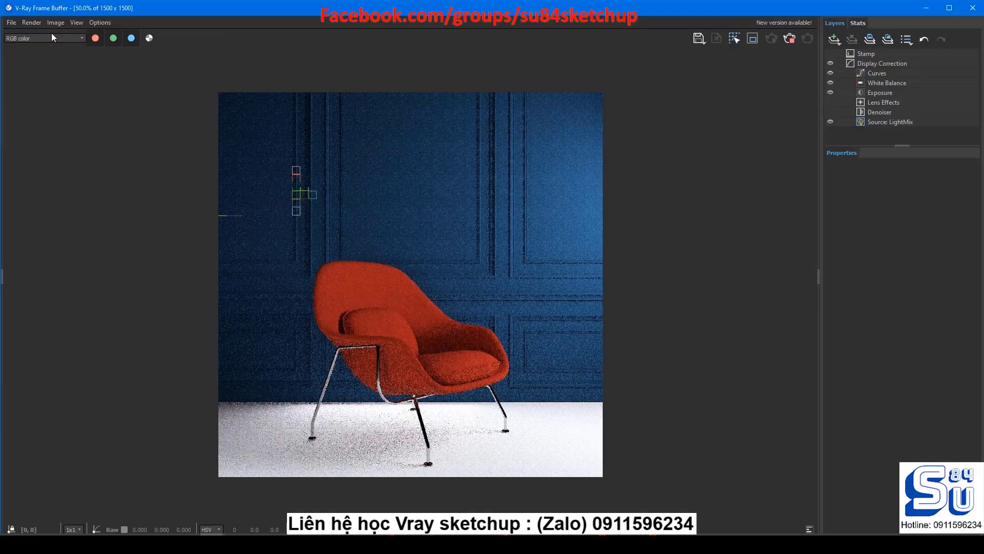
Step: Set the back light's multiplier to 1.2 in the LightMix of the finished render
{"action": "left_click", "coordinate": [901, 123]}
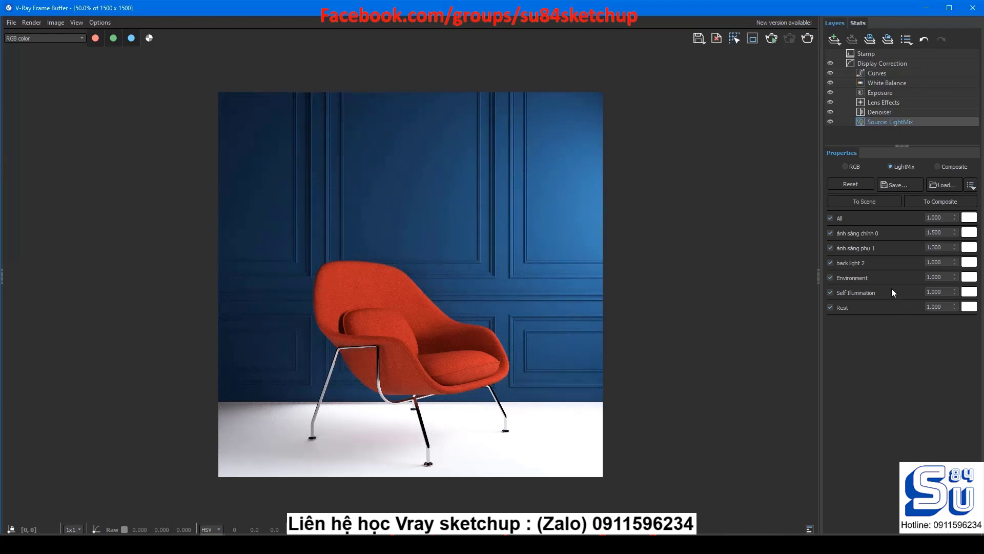
{"action": "double_click", "coordinate": [933, 263]}
{"action": "key", "text": "Return"}
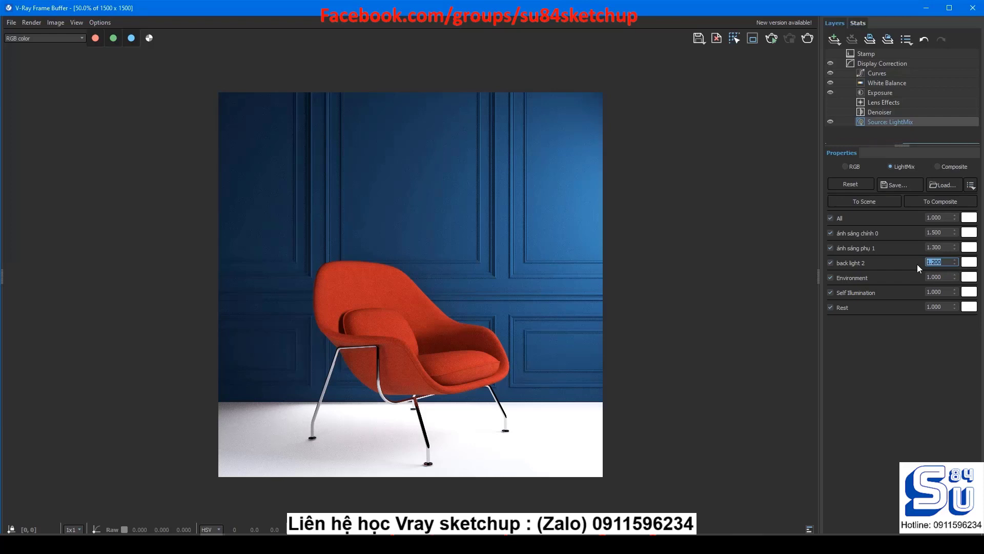
{"action": "left_click", "coordinate": [916, 343]}
Step: Try the main light "ánh sáng chính" at 2 in LightMix, and settle on a multiplier of 1.8
{"action": "left_click_drag", "start_coordinate": [944, 232], "coordinate": [918, 235]}
{"action": "type", "text": "2"}
{"action": "key", "text": "Return"}
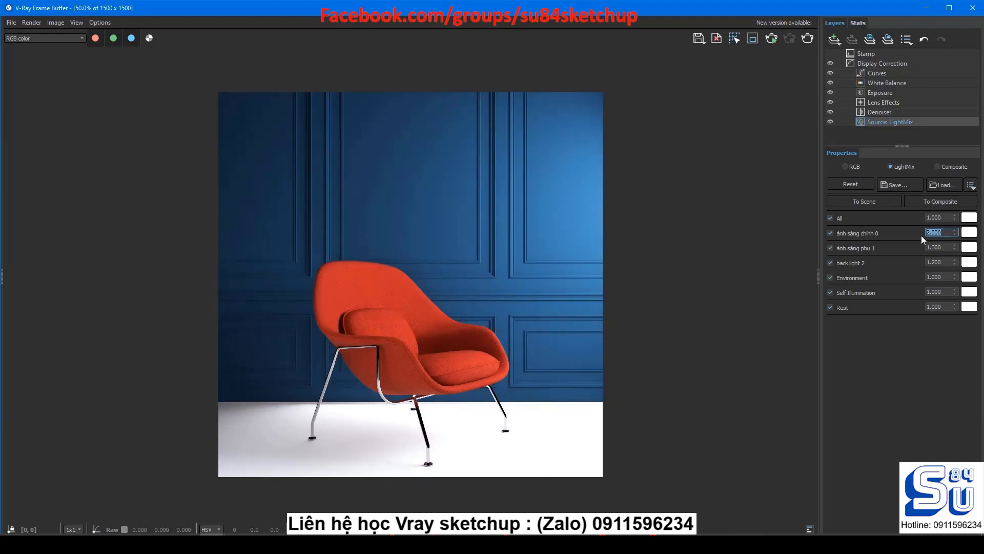
{"action": "type", "text": "1.8"}
{"action": "key", "text": "Return"}
Step: Switch the fill and back lights off in LightMix and re-enable them one by one to compare their effect
{"action": "left_click", "coordinate": [830, 248]}
{"action": "left_click", "coordinate": [830, 262]}
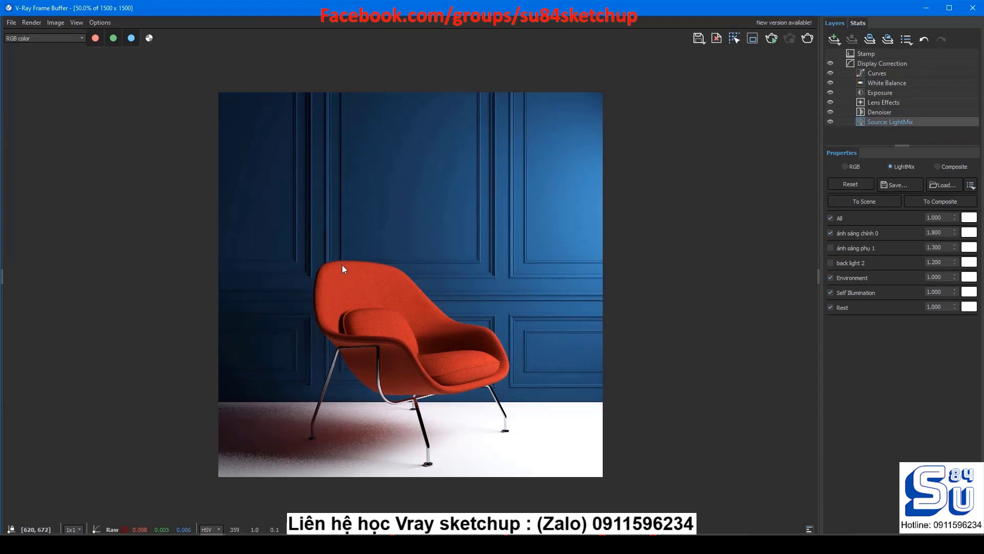
{"action": "left_click", "coordinate": [831, 248]}
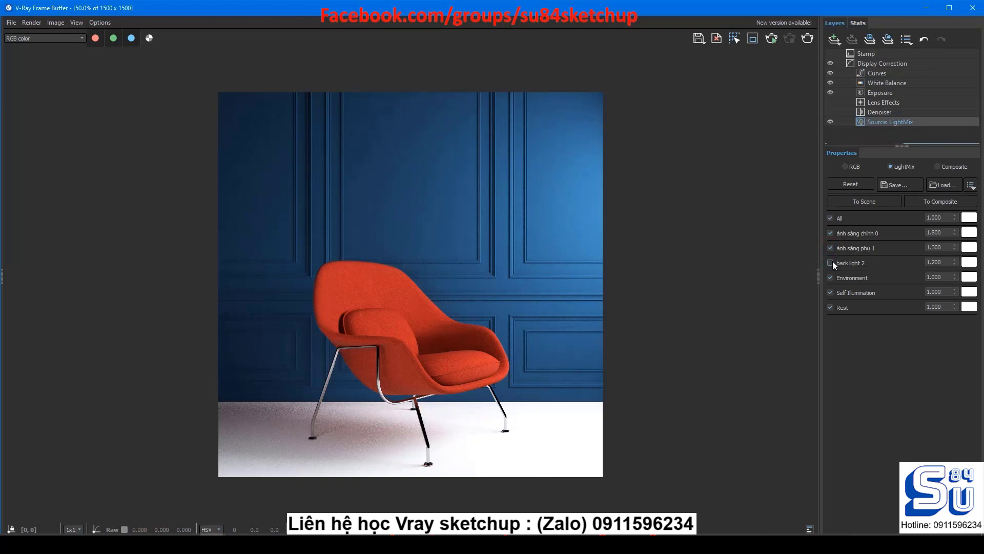
{"action": "left_click", "coordinate": [831, 262]}
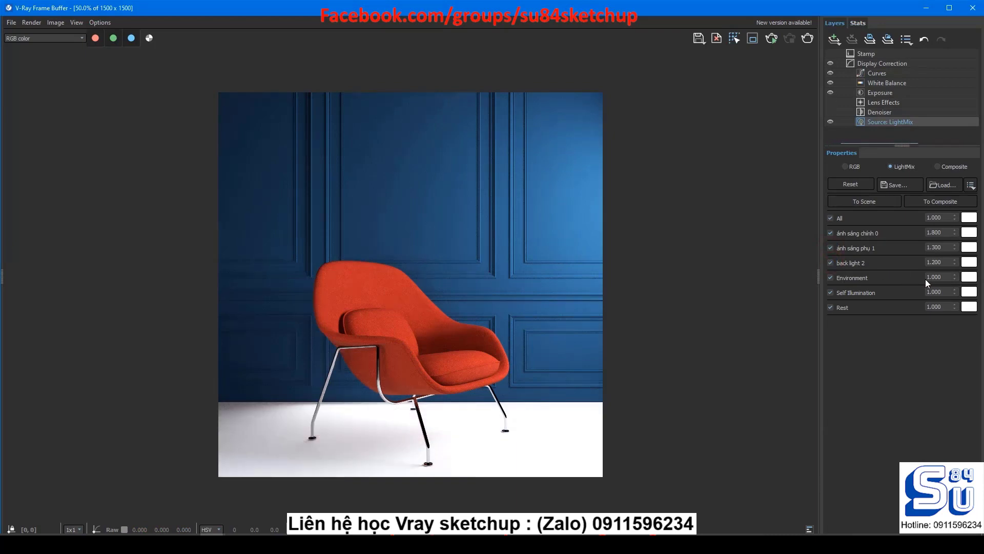
Step: Reduce the back light's LightMix multiplier, trying 1.0 and settling on 0.8
{"action": "double_click", "coordinate": [948, 262]}
{"action": "type", "text": "0"}
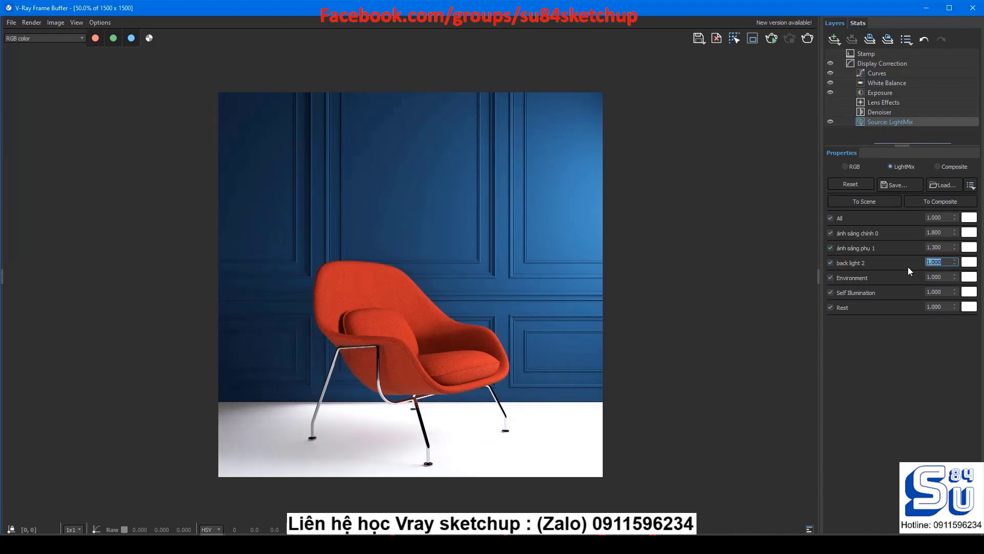
{"action": "type", "text": ".8"}
{"action": "key", "text": "Return"}
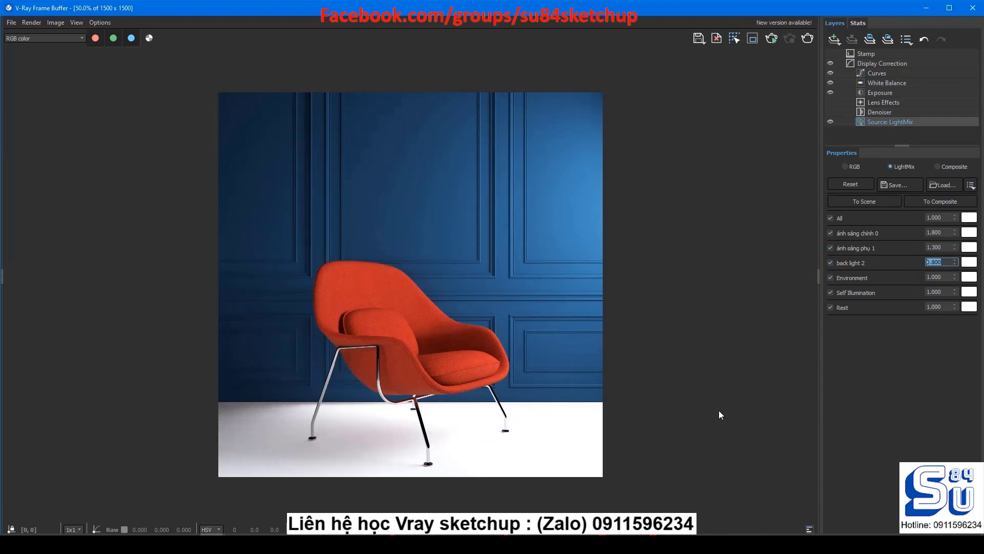
{"action": "left_click", "coordinate": [719, 411]}
Step: Switch to the Buổi 8 folder in File Explorer, enter the phòng khach folder and open 31.skp
{"action": "mouse_move", "coordinate": [136, 544]}
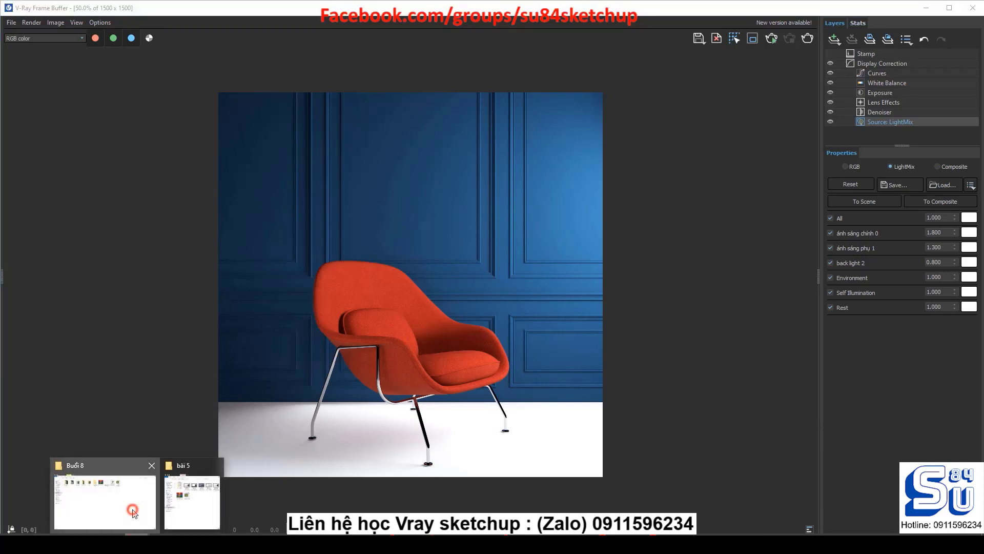
{"action": "left_click", "coordinate": [132, 513]}
{"action": "left_click", "coordinate": [223, 103]}
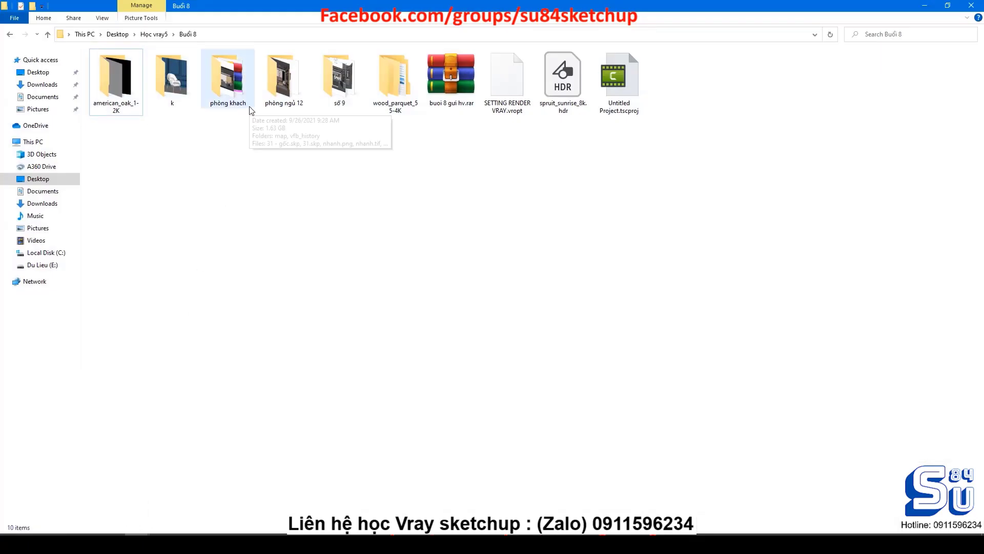
{"action": "double_click", "coordinate": [237, 90]}
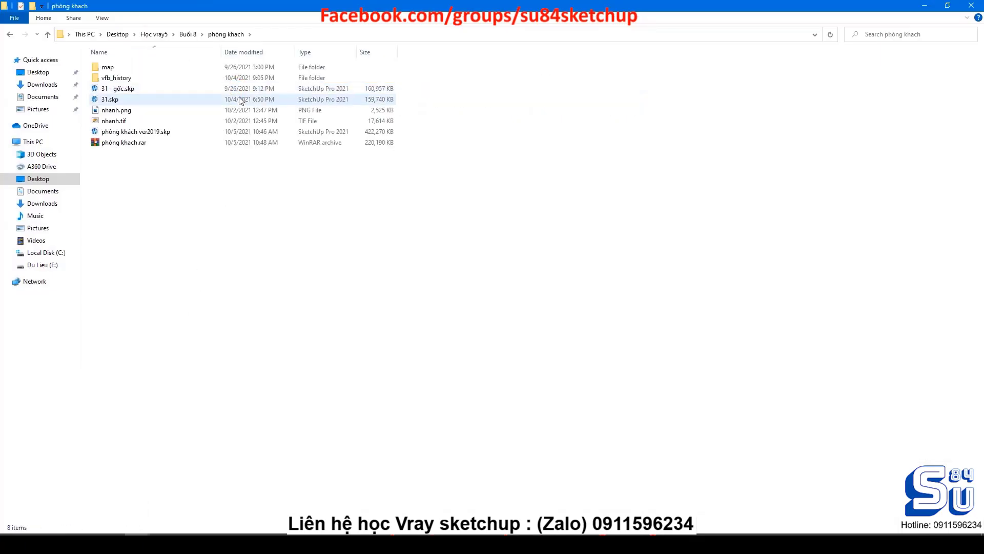
{"action": "left_click", "coordinate": [209, 100]}
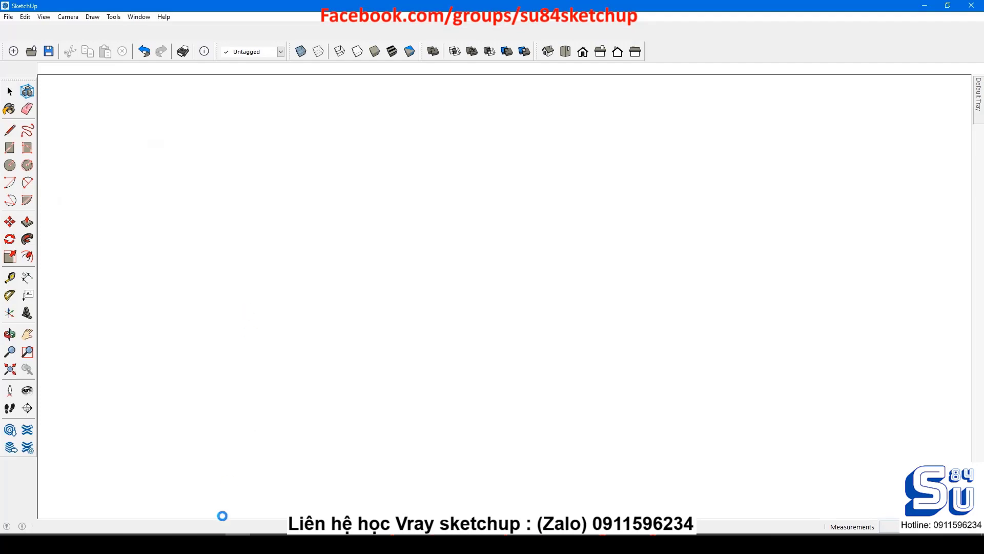
Step: Return to the armchair render, close the frame buffer, and close thre point lingt.skp with its changes saved
{"action": "mouse_move", "coordinate": [216, 531]}
{"action": "left_click", "coordinate": [265, 499]}
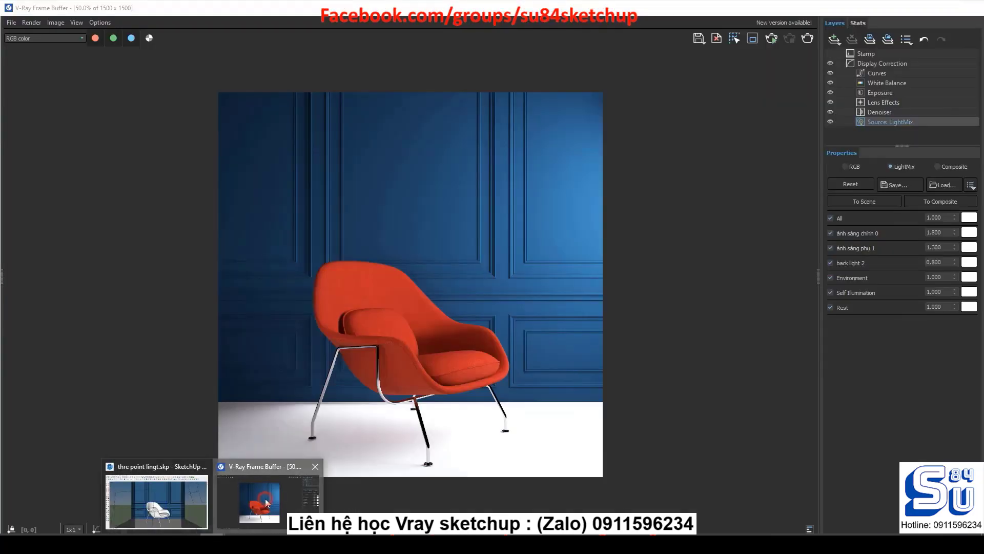
{"action": "left_click", "coordinate": [976, 9]}
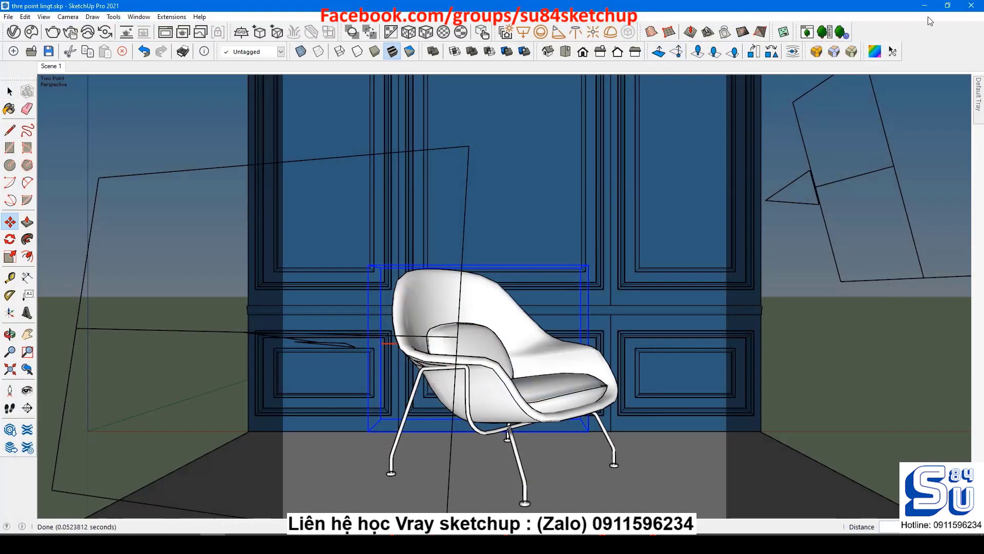
{"action": "left_click", "coordinate": [972, 6]}
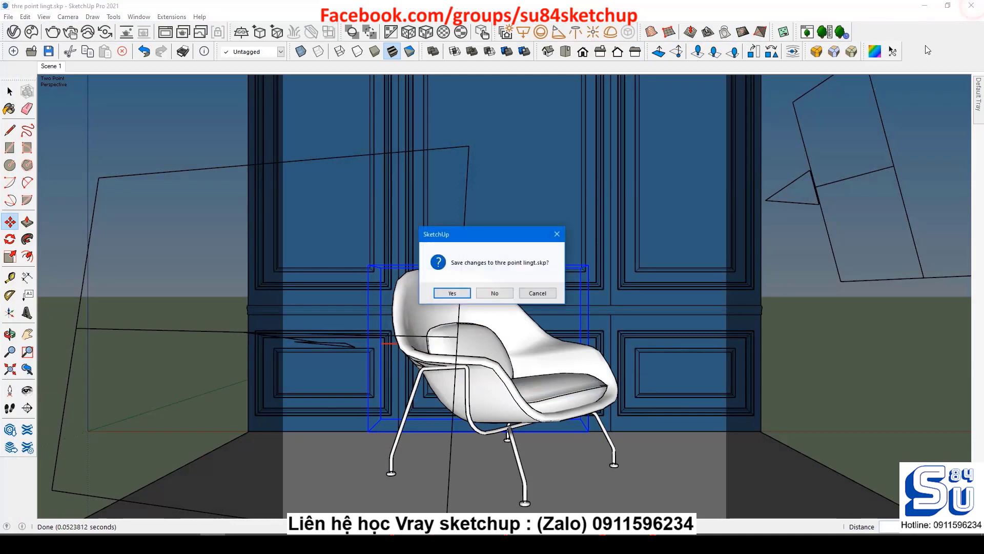
{"action": "left_click", "coordinate": [453, 292]}
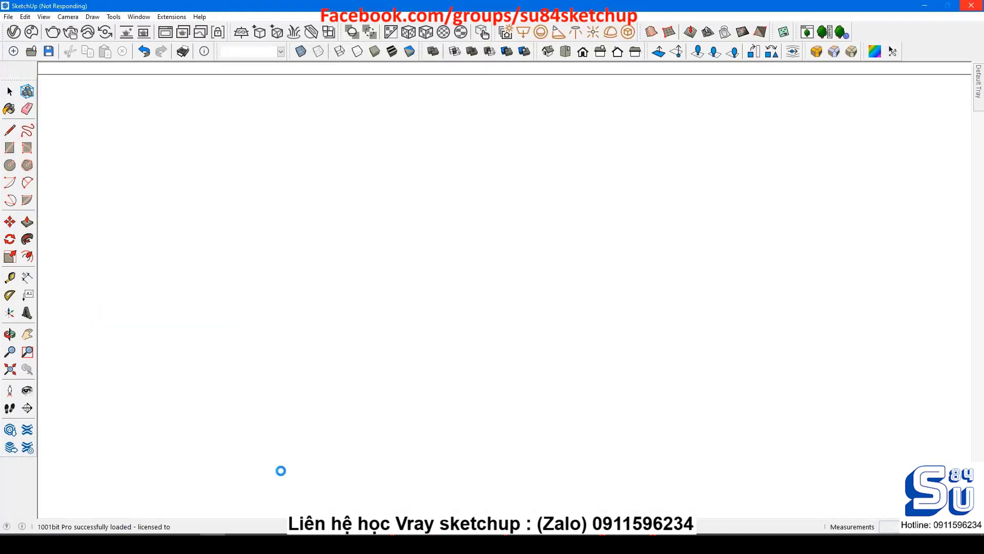